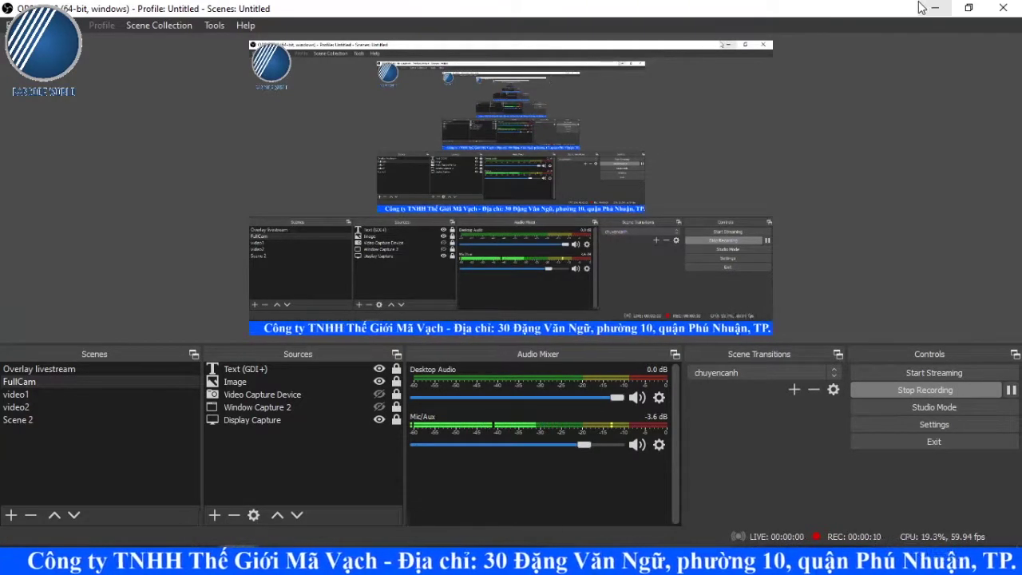
# - Launch the BT94_SR3_2781.exe installer from the Bartender v9.4 desktop folder and clear the desktop around the setup wizard
pyautogui.press('super+d')
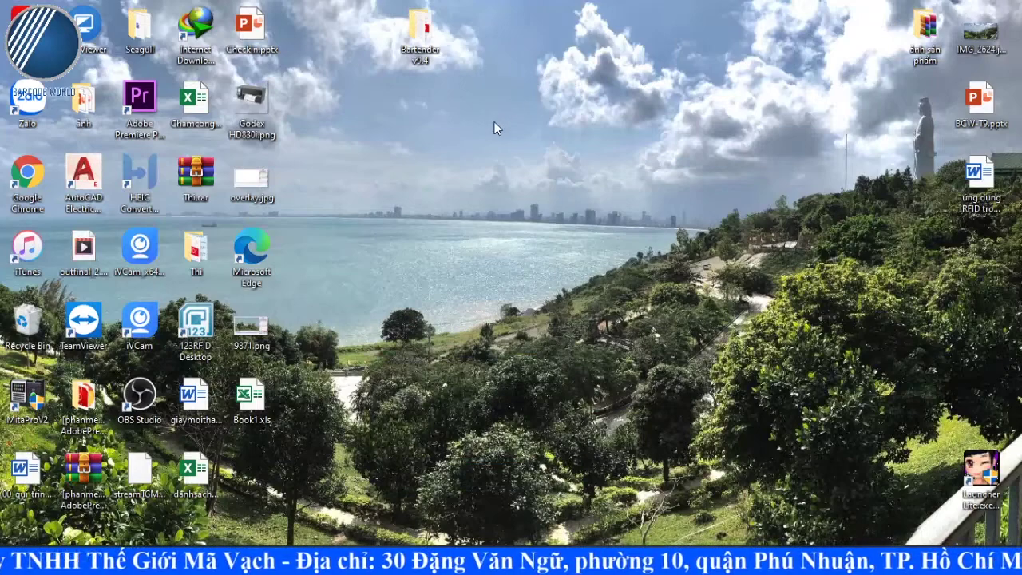
pyautogui.moveTo(421, 46); pyautogui.dragTo(417, 109)
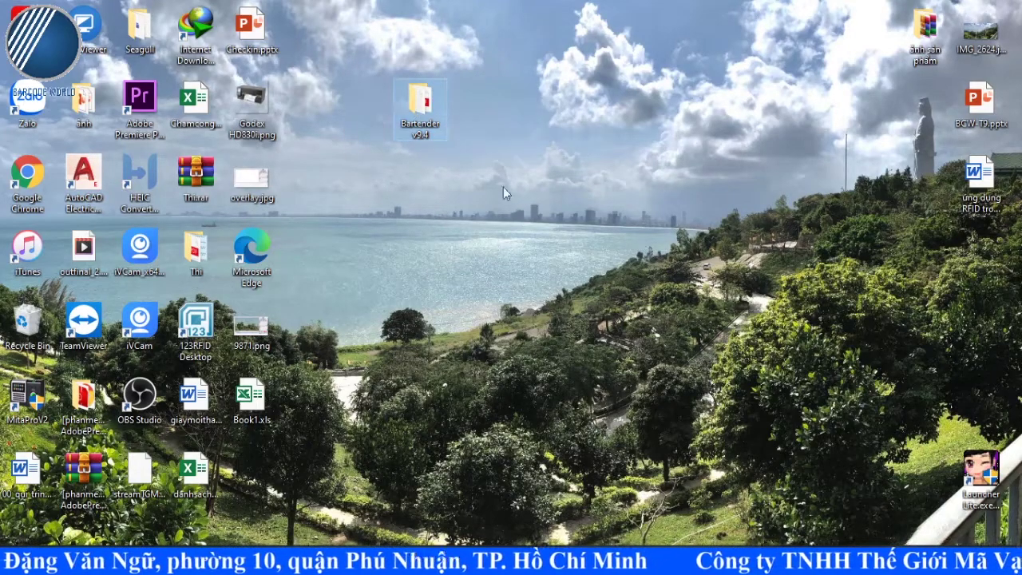
pyautogui.doubleClick(427, 112)
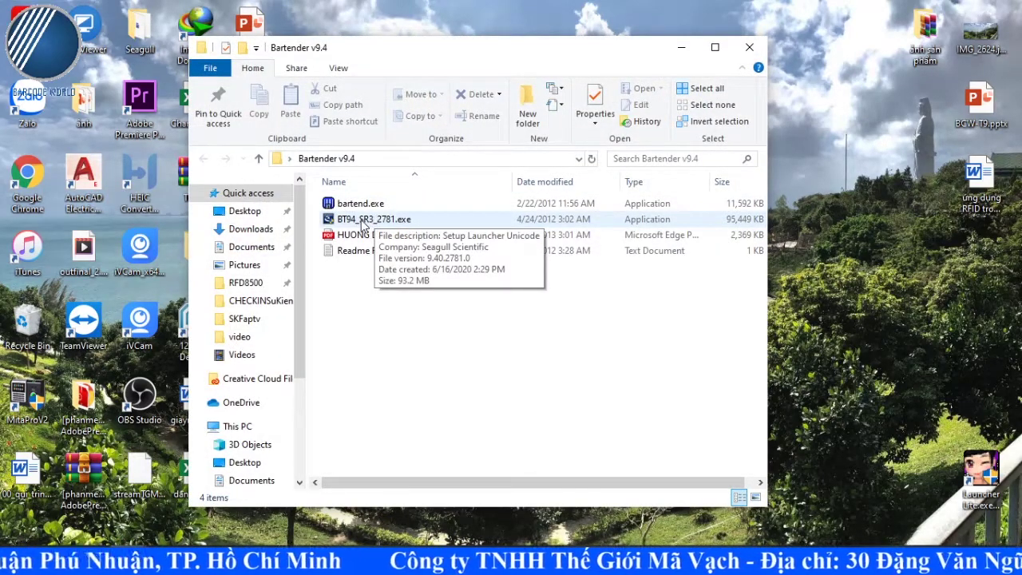
pyautogui.doubleClick(362, 223)
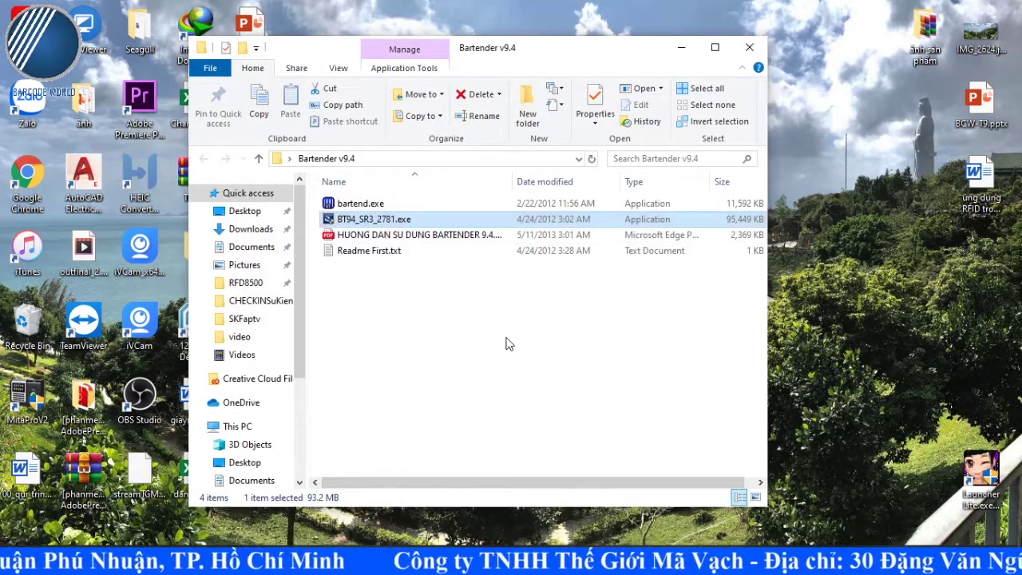
pyautogui.click(680, 47)
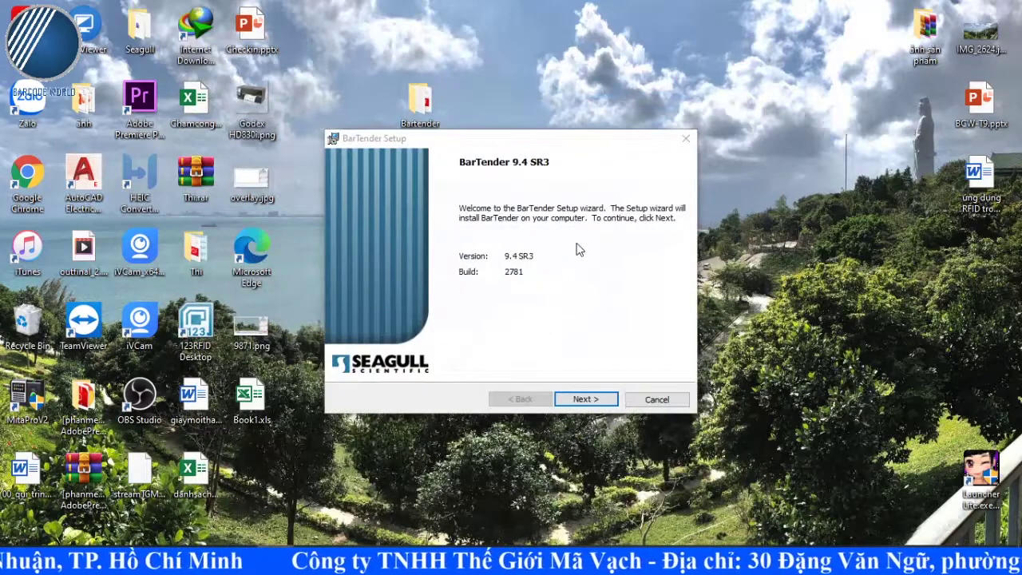
pyautogui.moveTo(550, 137); pyautogui.dragTo(454, 127)
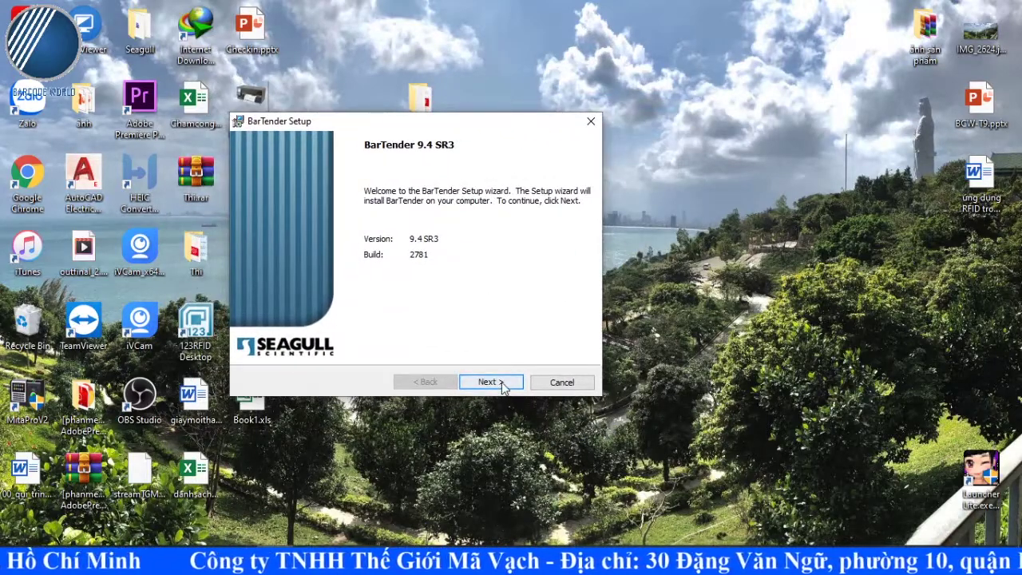
# - Proceed past the setup welcome page and accept the terms of the BarTender license agreement
pyautogui.click(489, 382)
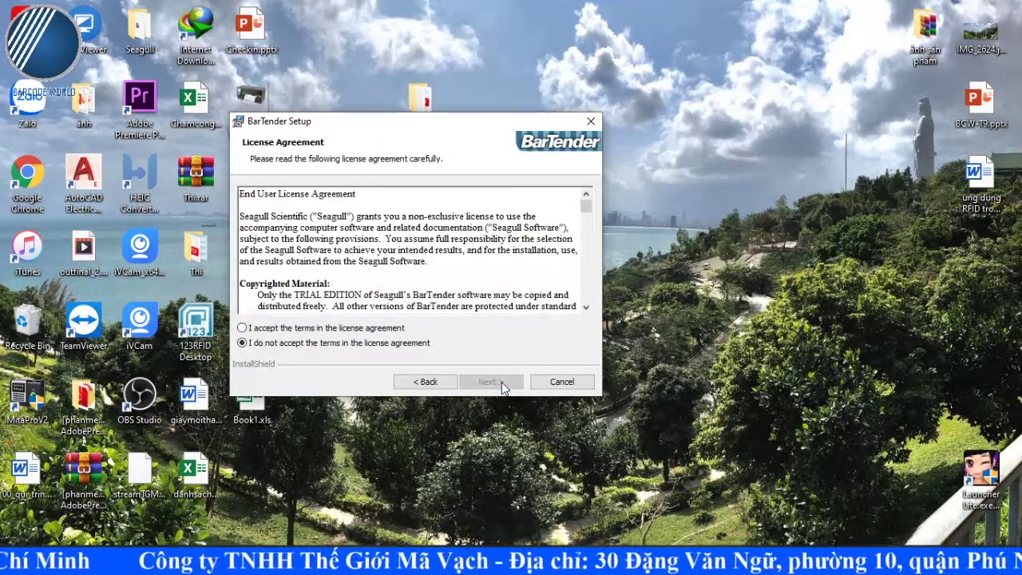
pyautogui.click(270, 329)
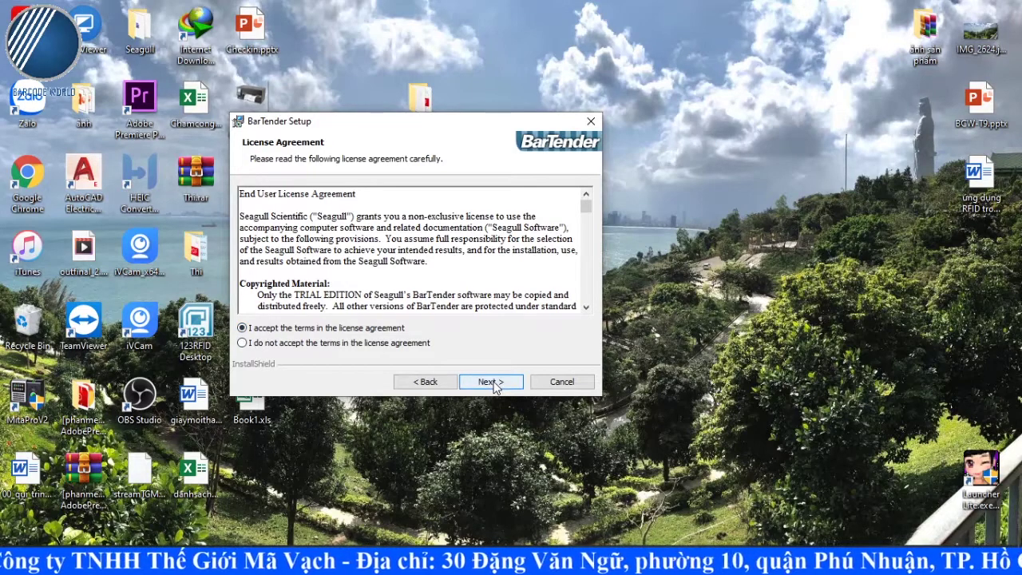
pyautogui.click(494, 385)
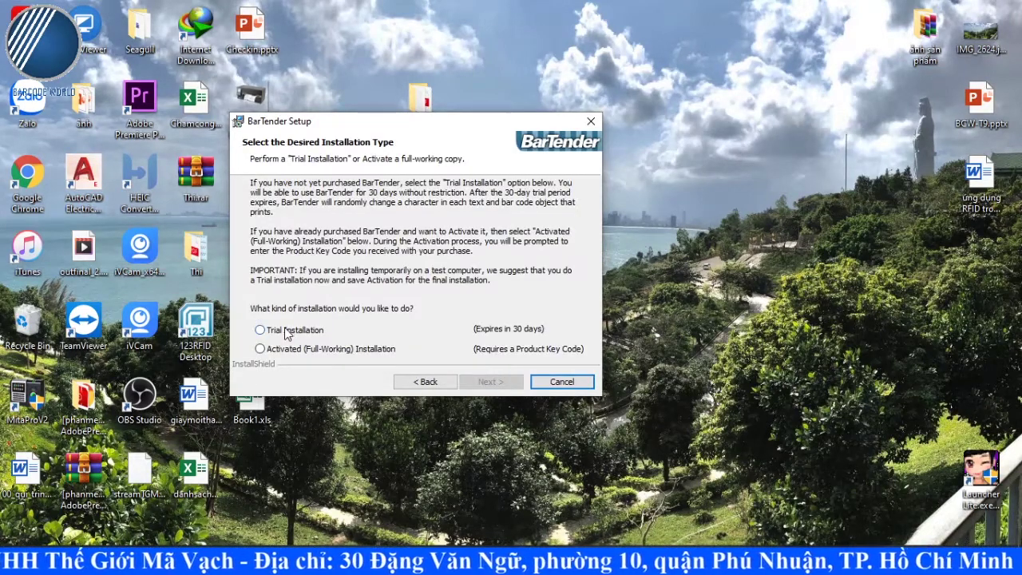
# - Choose Trial Installation with the Typical setup type and start installing BarTender
pyautogui.click(261, 329)
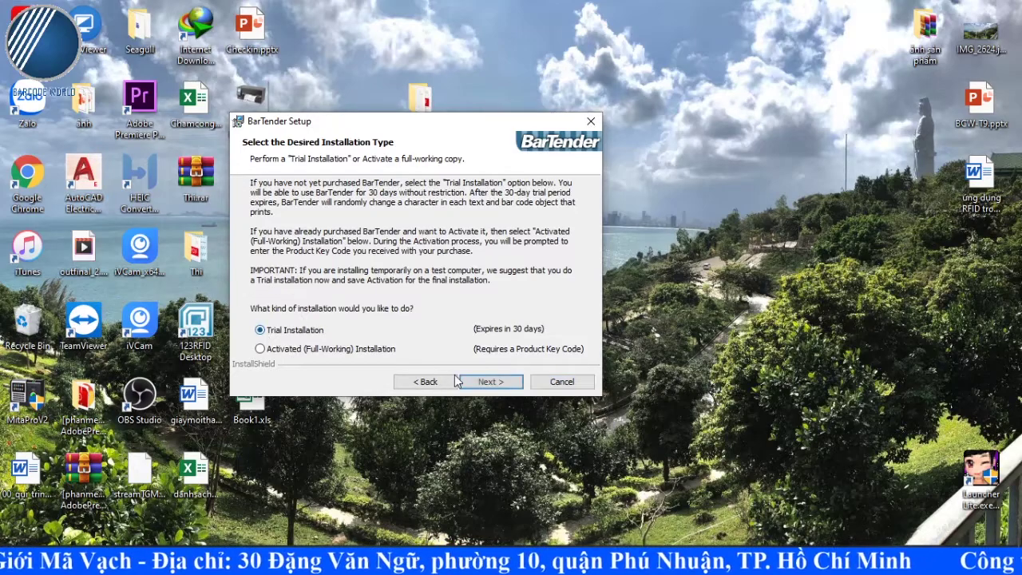
pyautogui.click(489, 382)
pyautogui.click(484, 382)
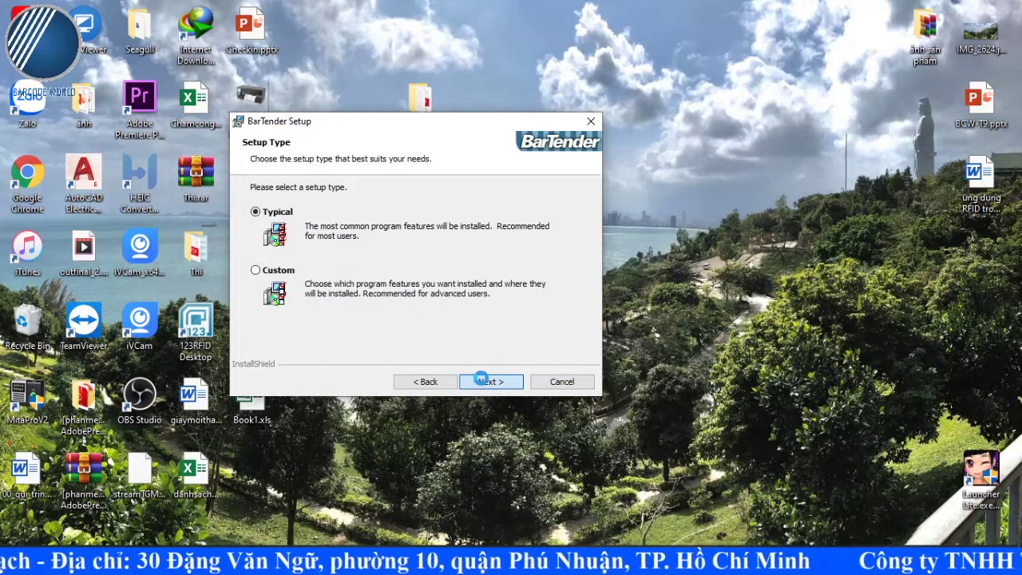
pyautogui.click(491, 383)
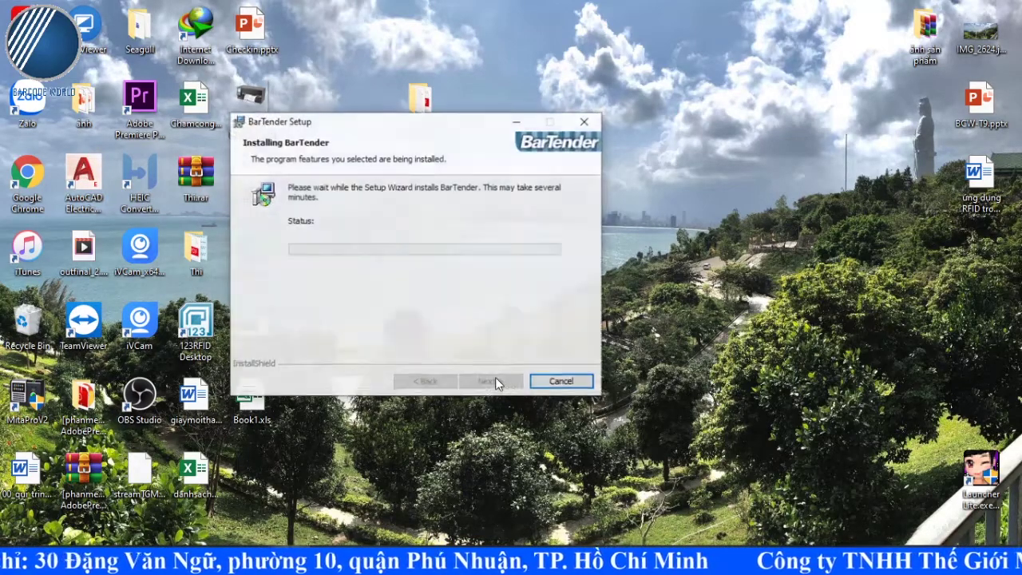
# - Finish the BarTender setup wizard, close the GSMEnu.pdf manual it opens and minimize the browser
pyautogui.moveTo(452, 124); pyautogui.dragTo(515, 151)
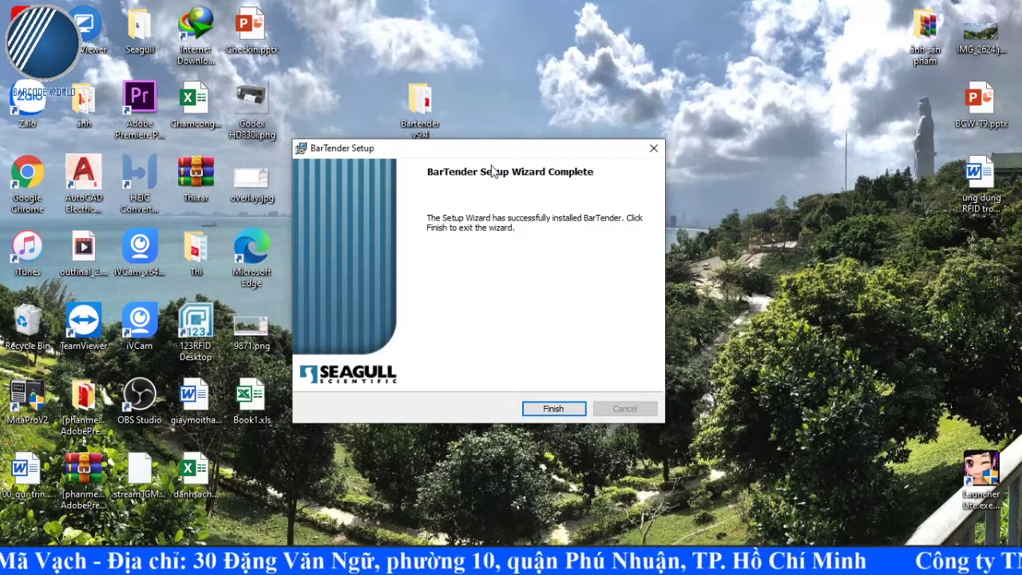
pyautogui.click(533, 426)
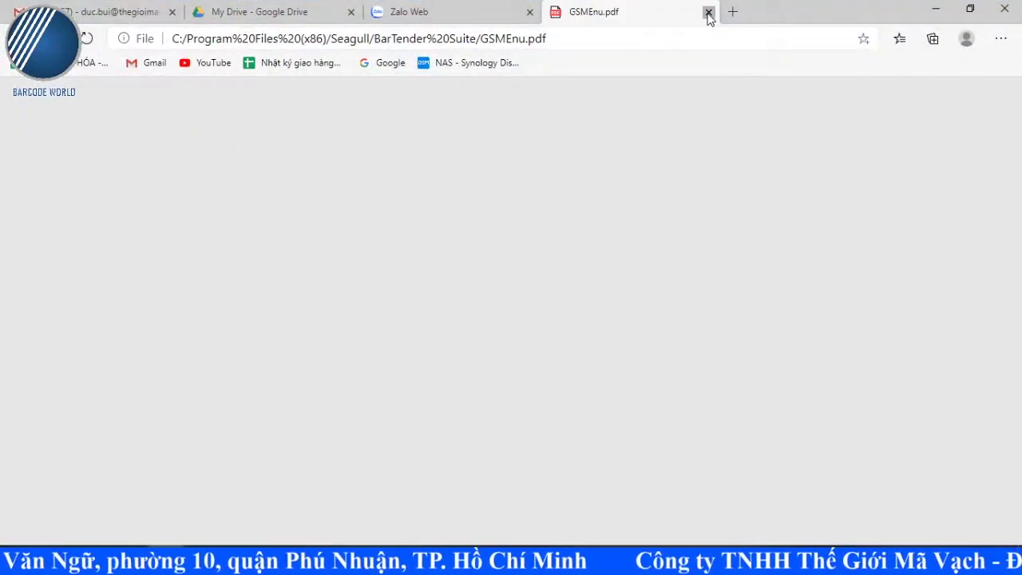
pyautogui.click(708, 13)
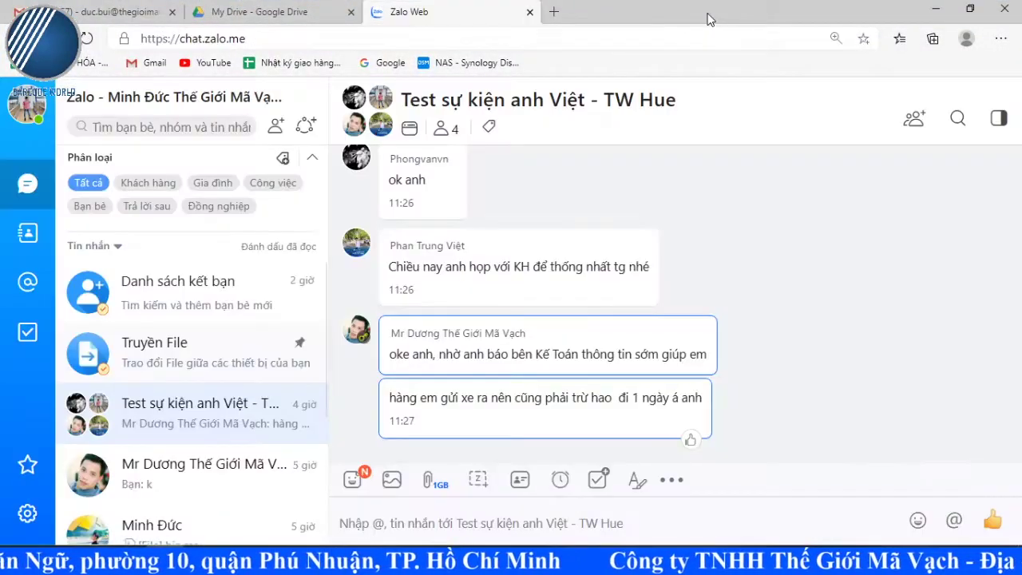
pyautogui.click(936, 8)
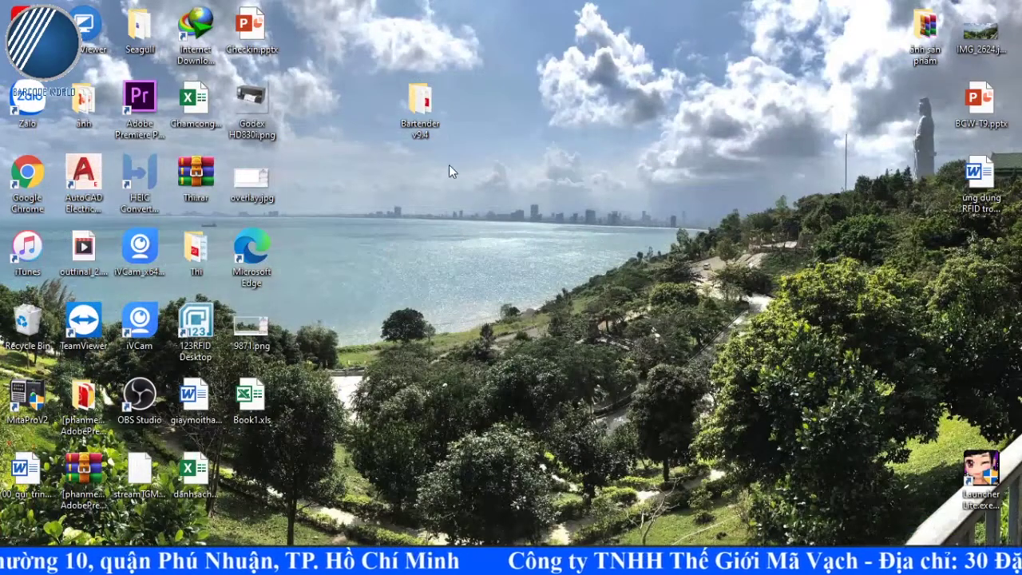
# - Open the Bartender v9.4 desktop folder in a maximized window and copy bartend.exe
pyautogui.doubleClick(423, 104)
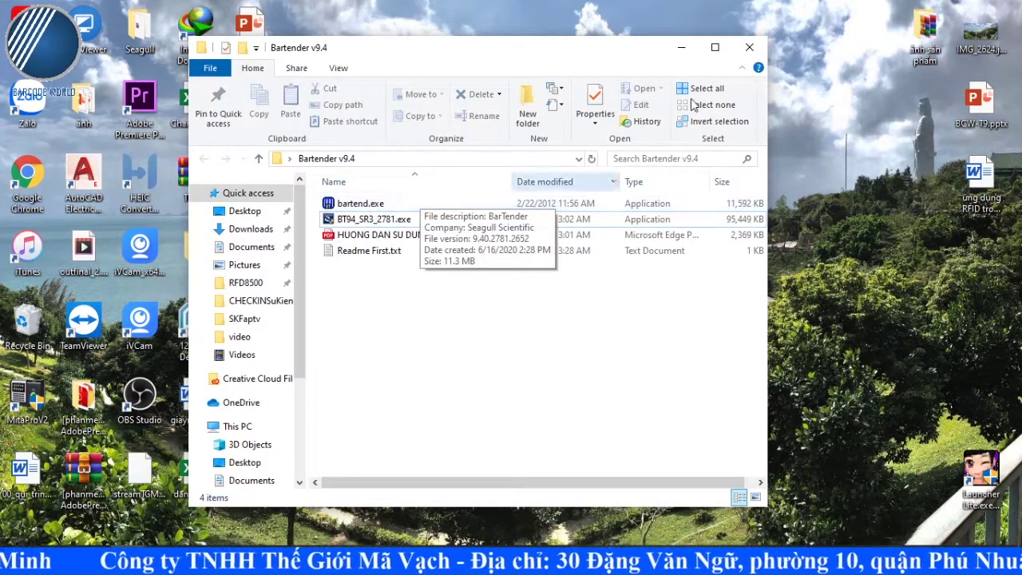
pyautogui.click(714, 47)
pyautogui.click(184, 166)
pyautogui.doubleClick(168, 164)
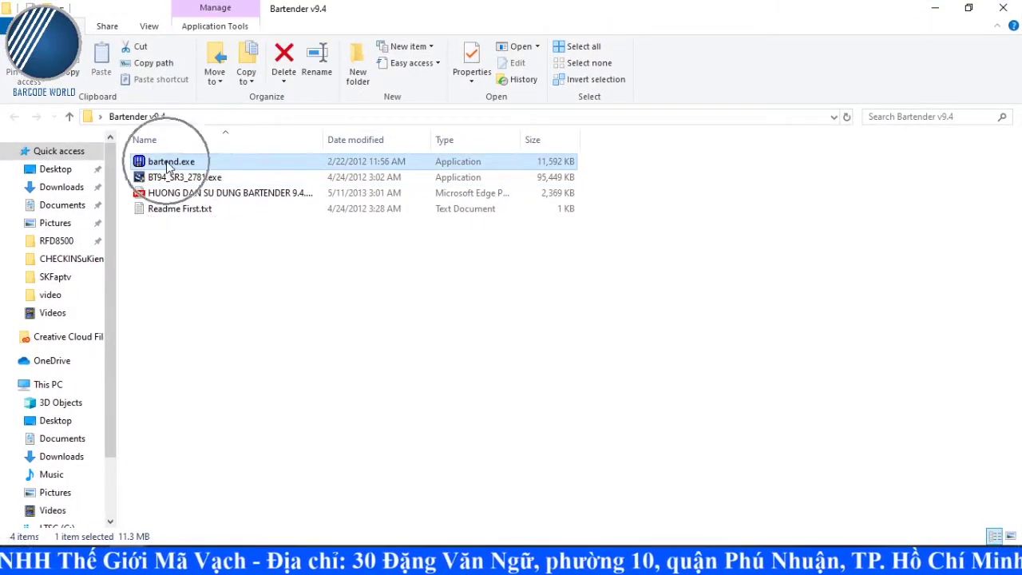
pyautogui.rightClick(168, 161)
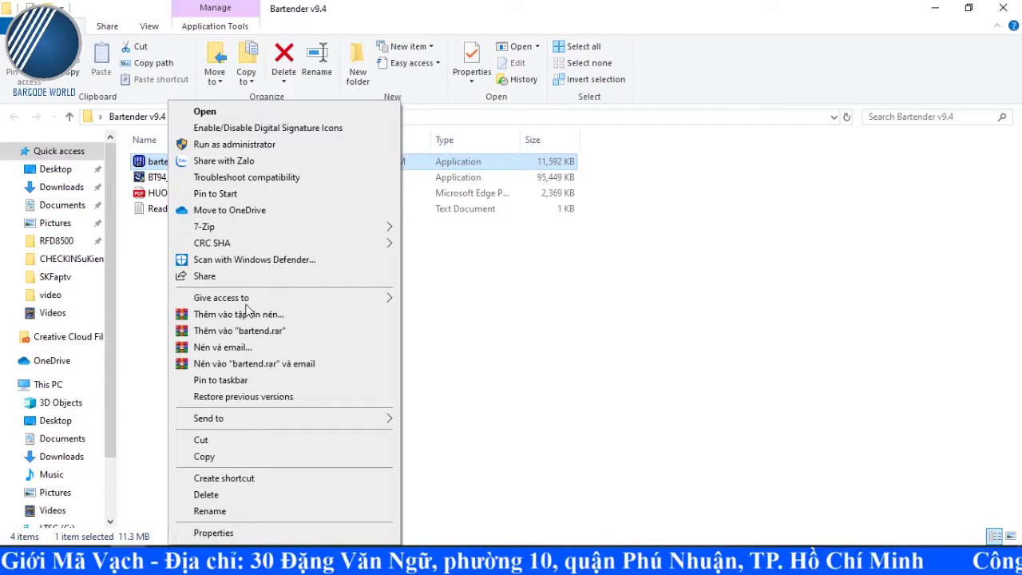
pyautogui.click(247, 455)
# - Go to the installation folder C:\Program Files (x86)\Seagull\BarTender Suite
pyautogui.moveTo(109, 439); pyautogui.dragTo(114, 504)
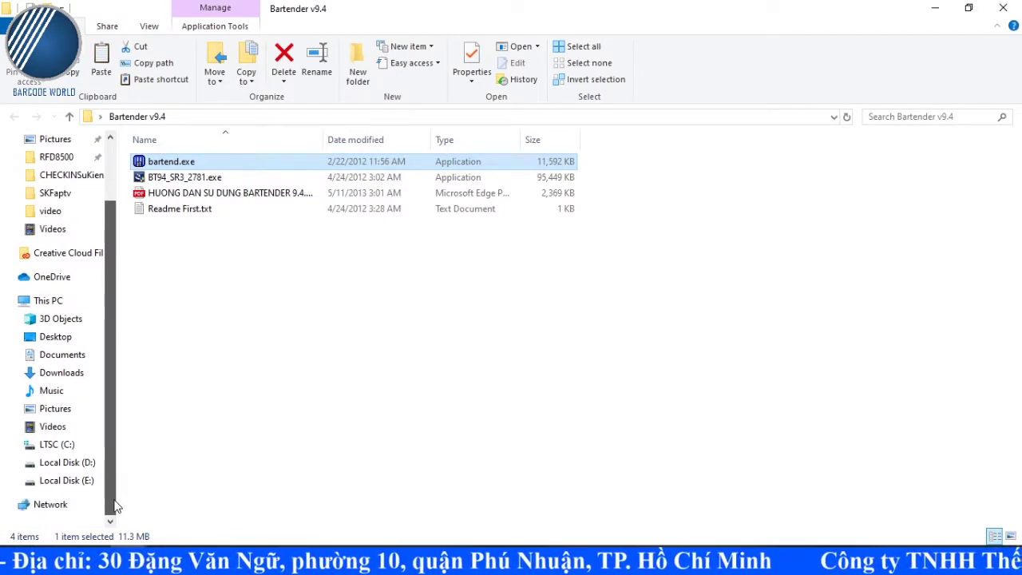
pyautogui.click(64, 445)
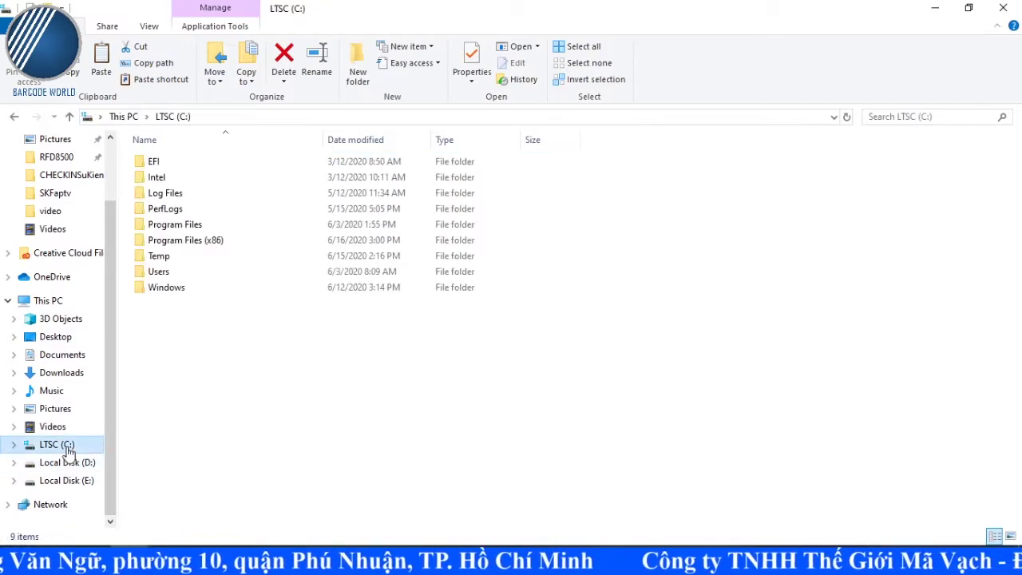
pyautogui.doubleClick(189, 240)
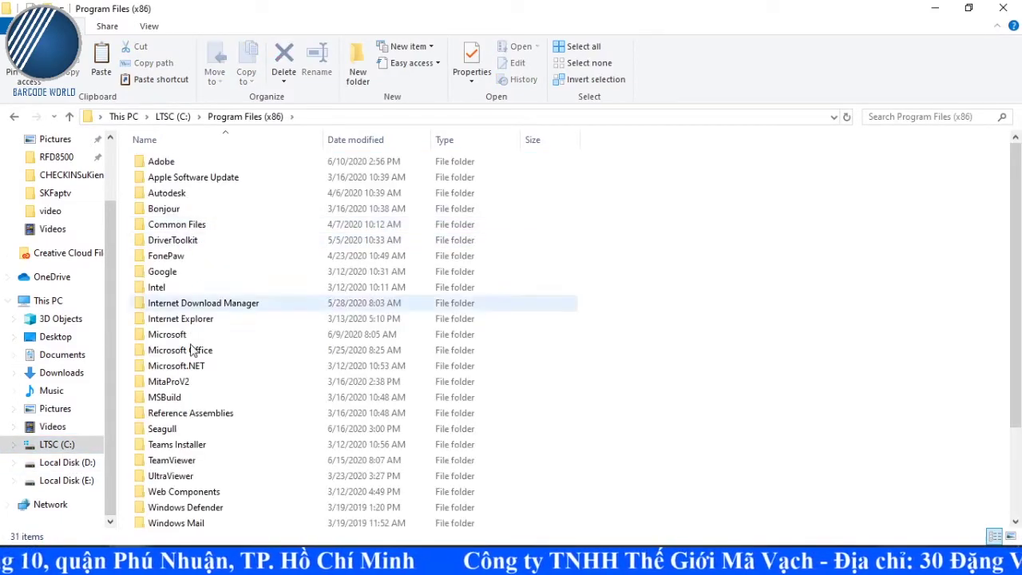
pyautogui.doubleClick(172, 432)
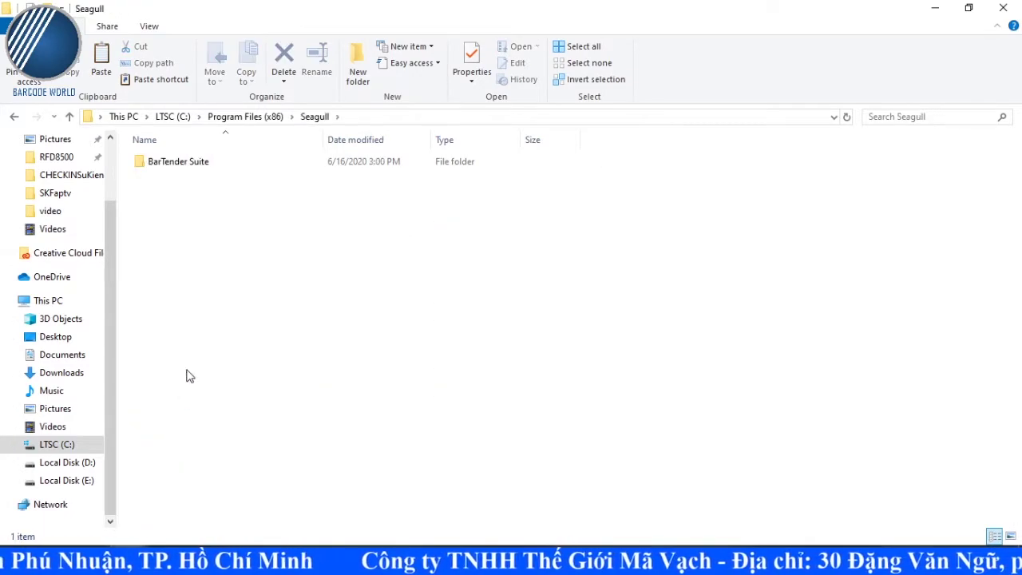
pyautogui.doubleClick(163, 163)
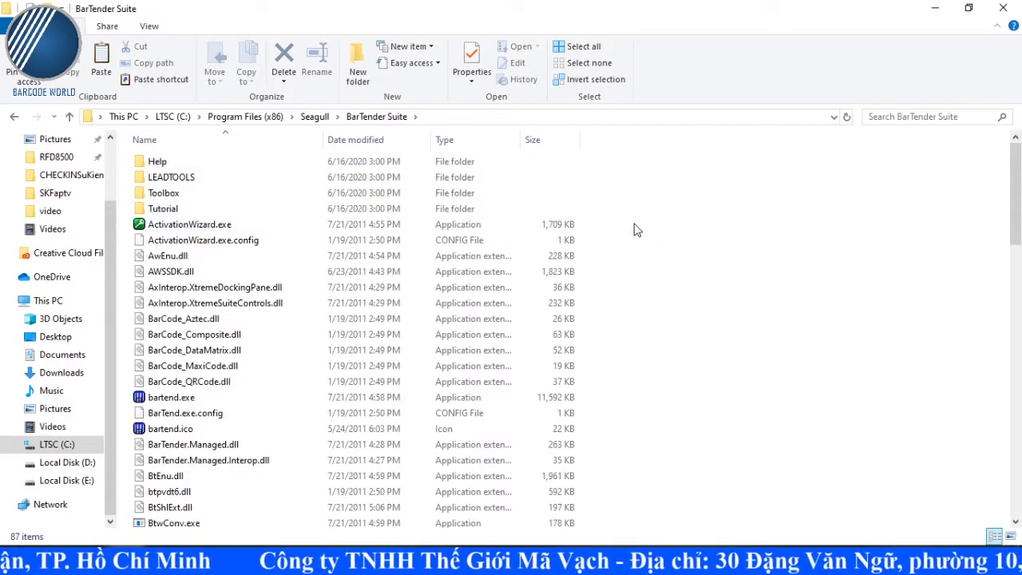
# - Paste bartend.exe into BarTender Suite, replacing the existing file with administrator permission, and minimize the folder window
pyautogui.rightClick(651, 253)
pyautogui.click(679, 328)
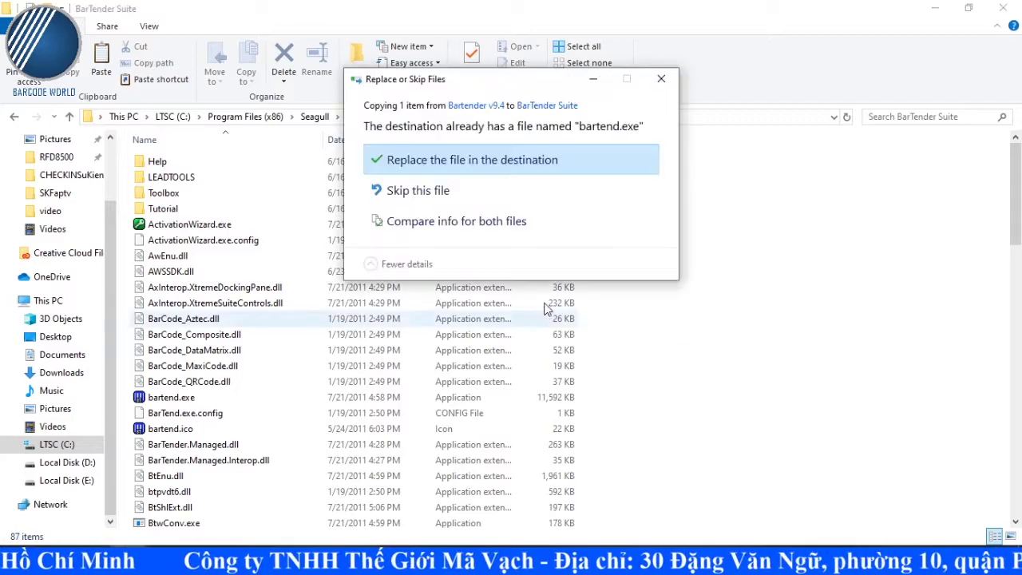
pyautogui.click(405, 162)
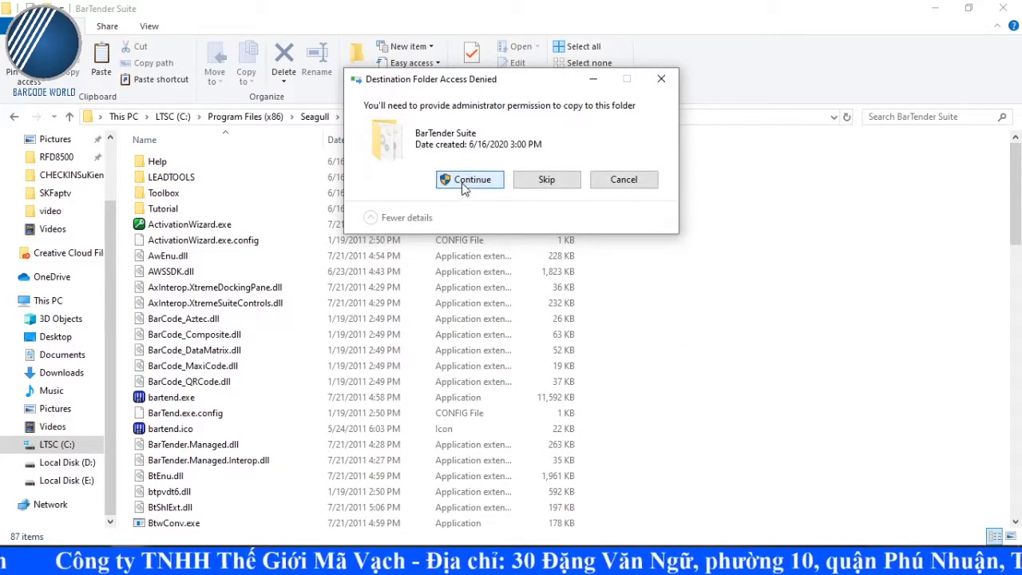
pyautogui.click(461, 185)
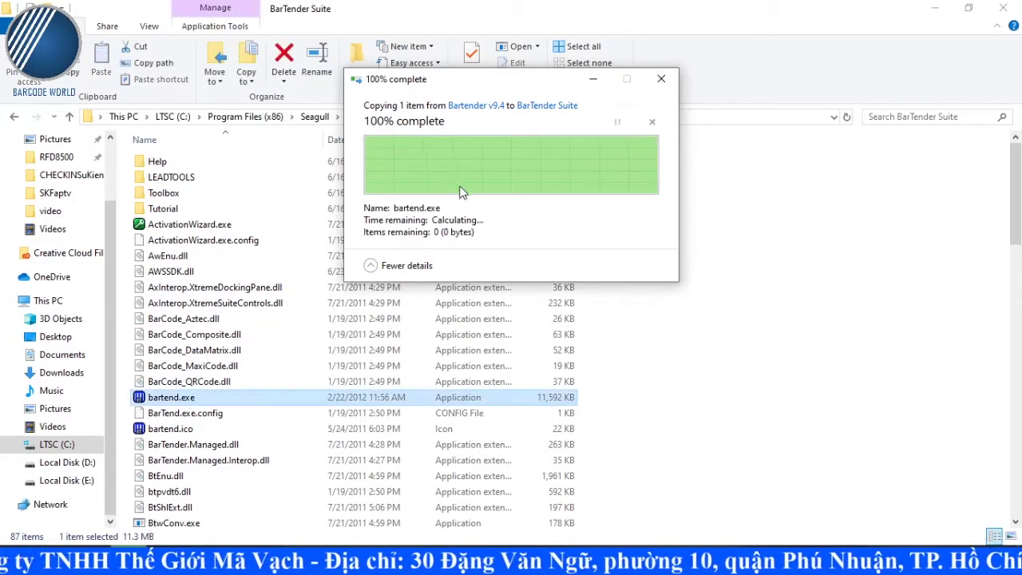
pyautogui.click(938, 9)
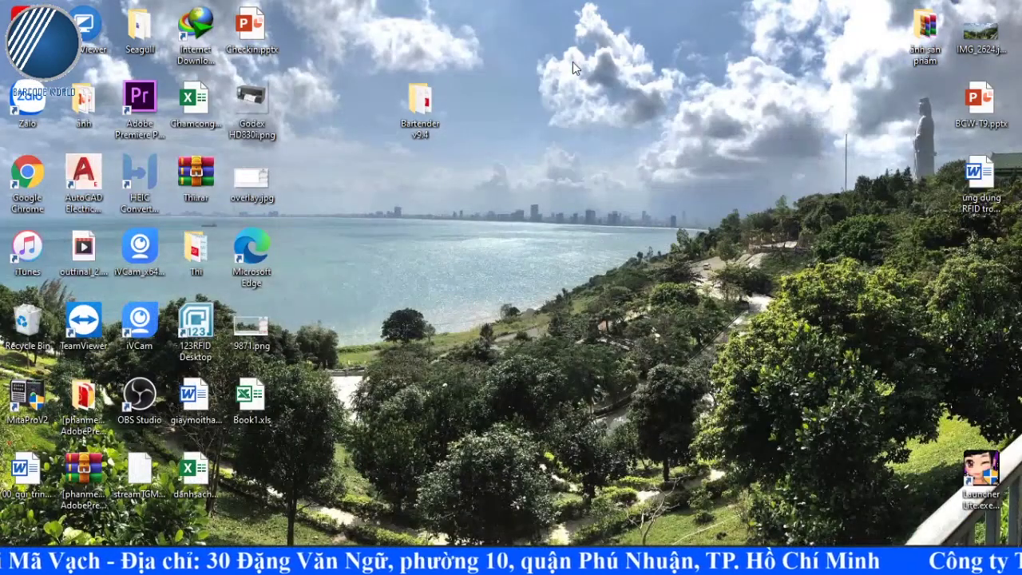
# - Search Windows for "barten" and launch the BarTender app
pyautogui.press('super')
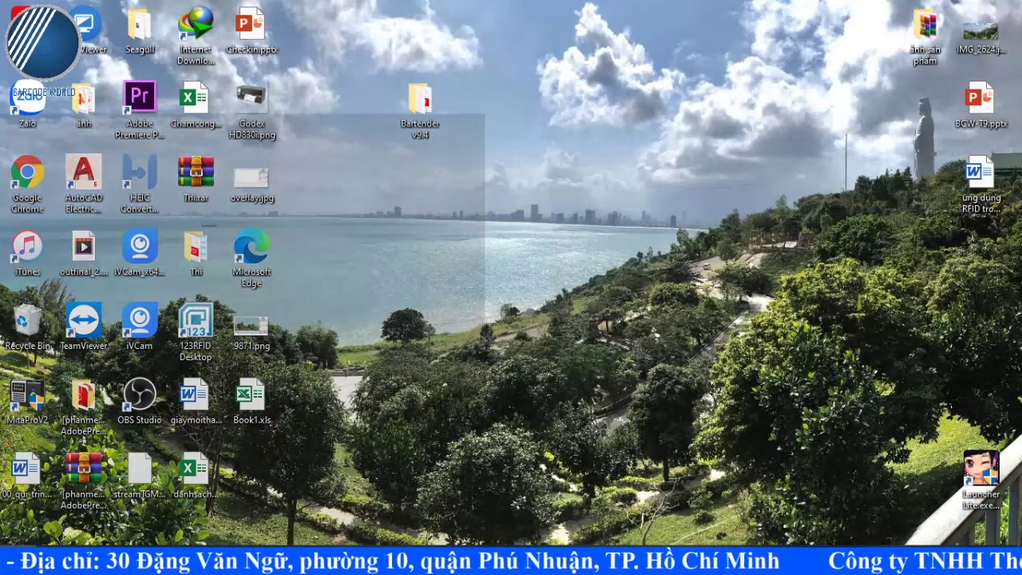
pyautogui.write('bartre')
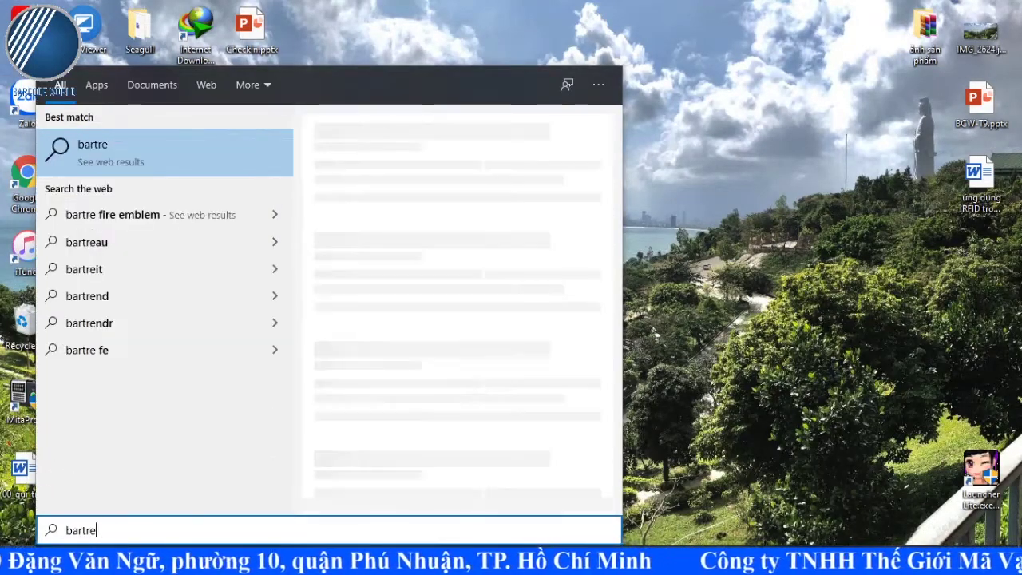
pyautogui.press('BackSpace')
pyautogui.write('en')
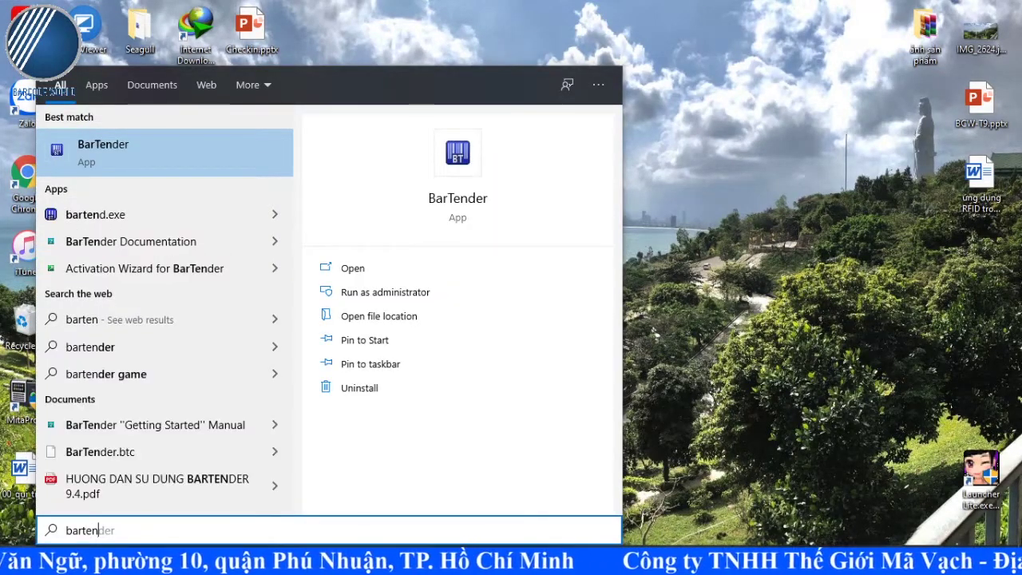
pyautogui.click(132, 159)
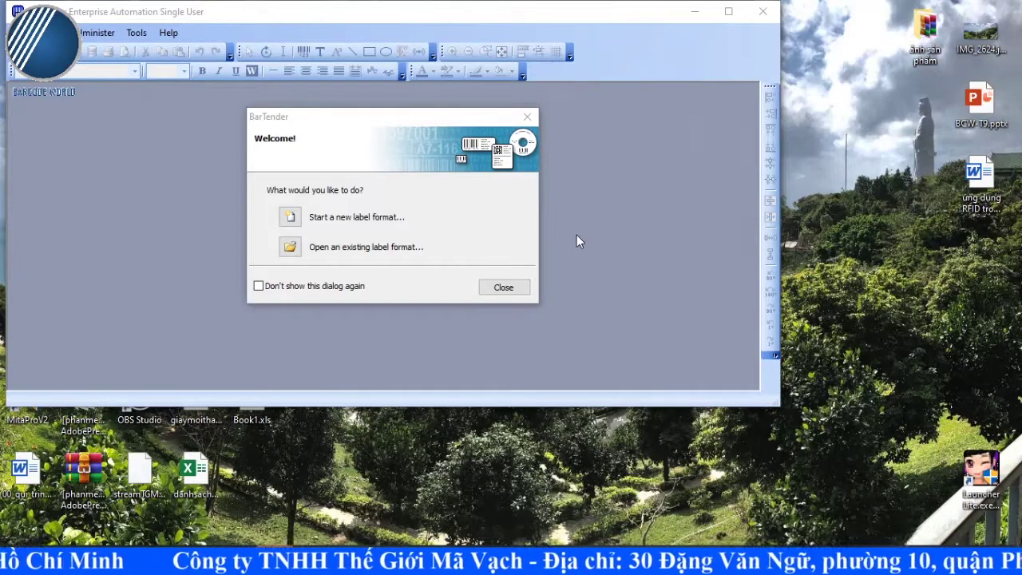
# - Start a new label format from the welcome dialog and maximize the BarTender window
pyautogui.click(297, 220)
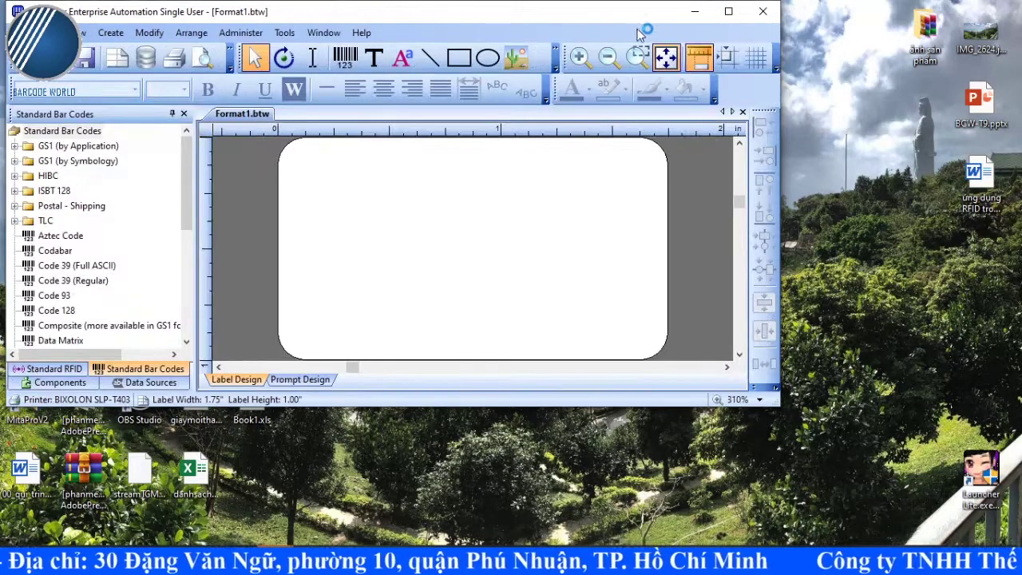
pyautogui.click(723, 12)
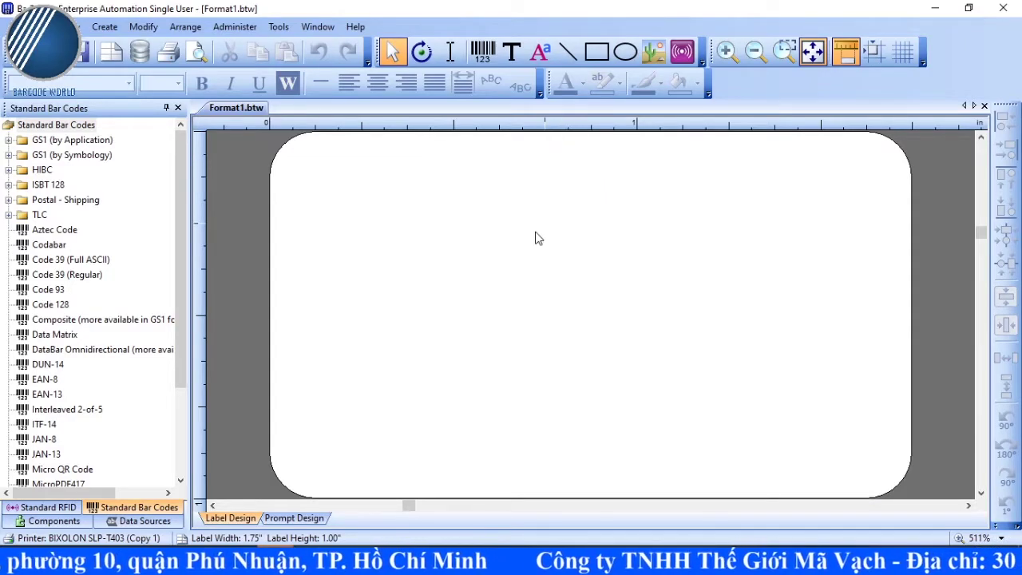
# - Switch the ruler units to millimetres and choose BIXOLON SLP-T403 (Copy 1) as the label's printer
pyautogui.rightClick(505, 130)
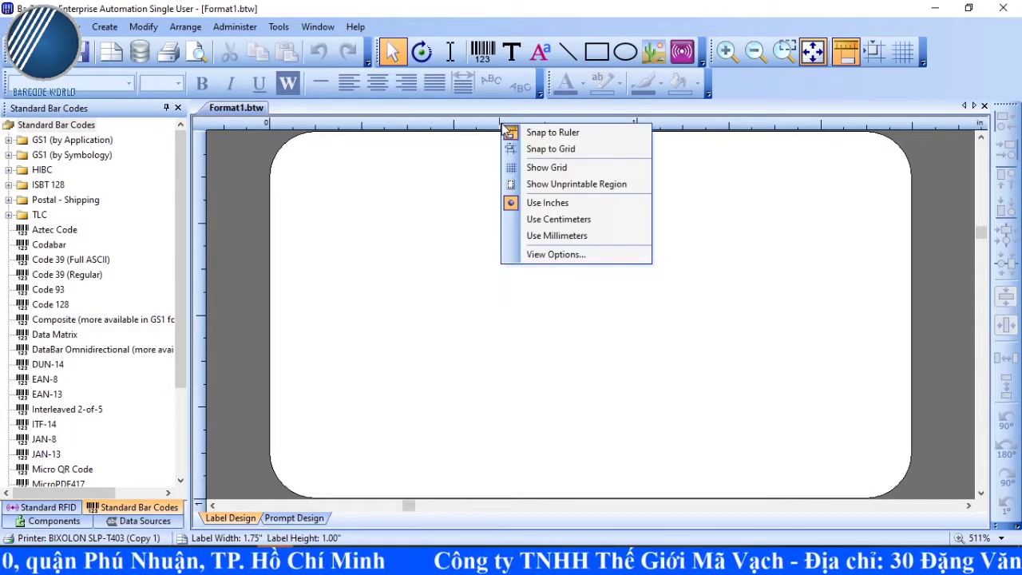
pyautogui.click(570, 237)
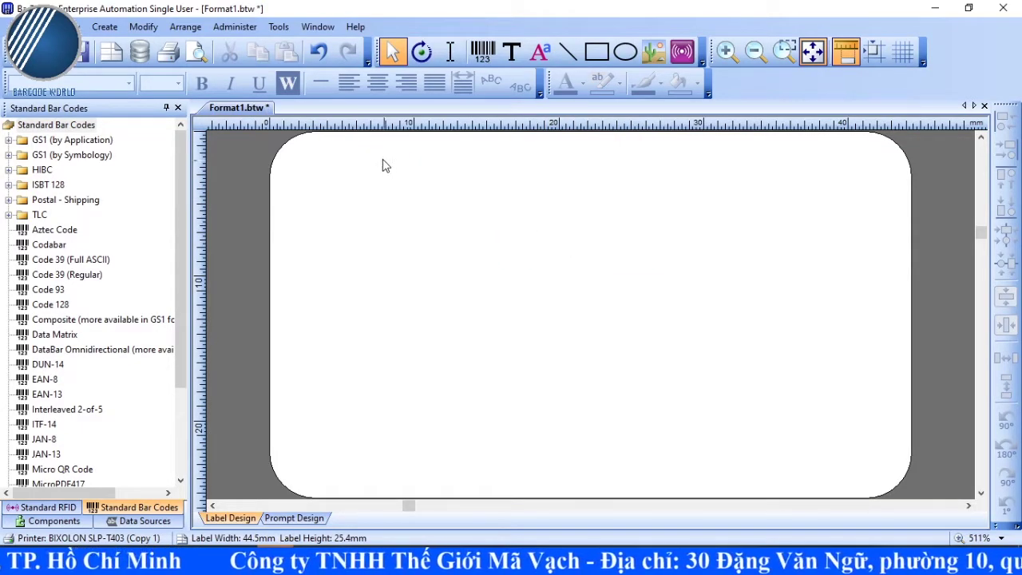
pyautogui.click(168, 52)
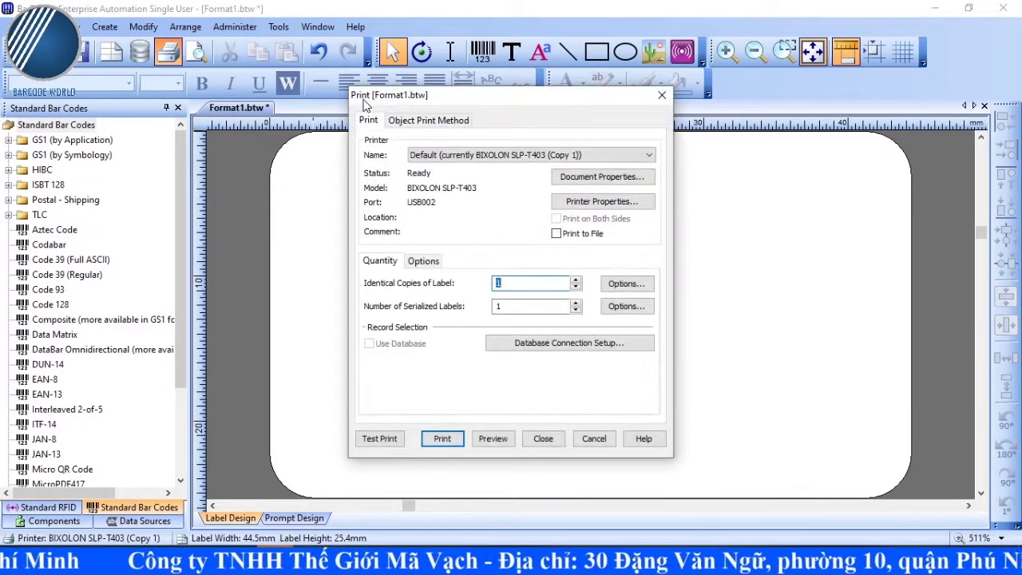
pyautogui.click(471, 155)
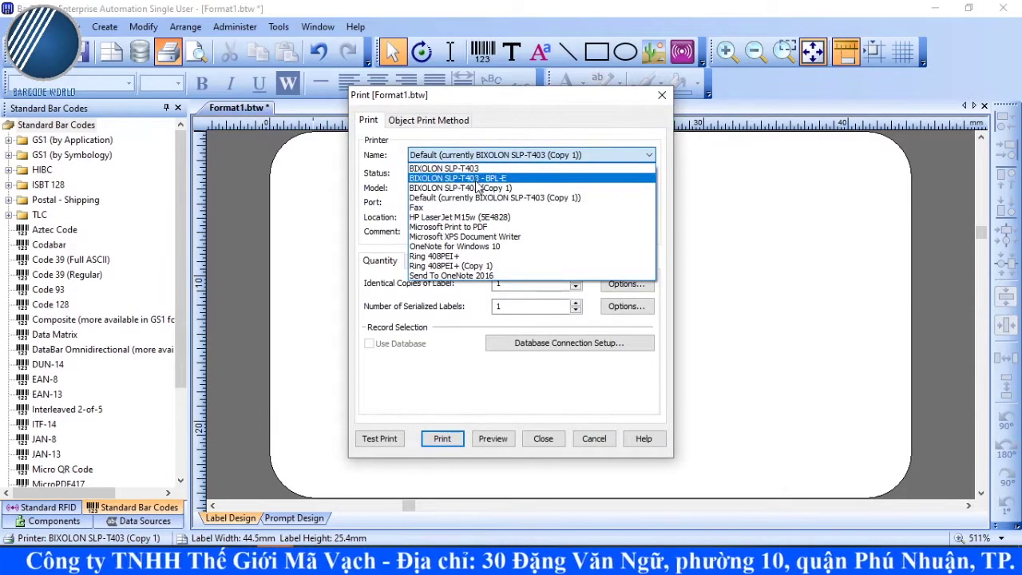
pyautogui.click(482, 190)
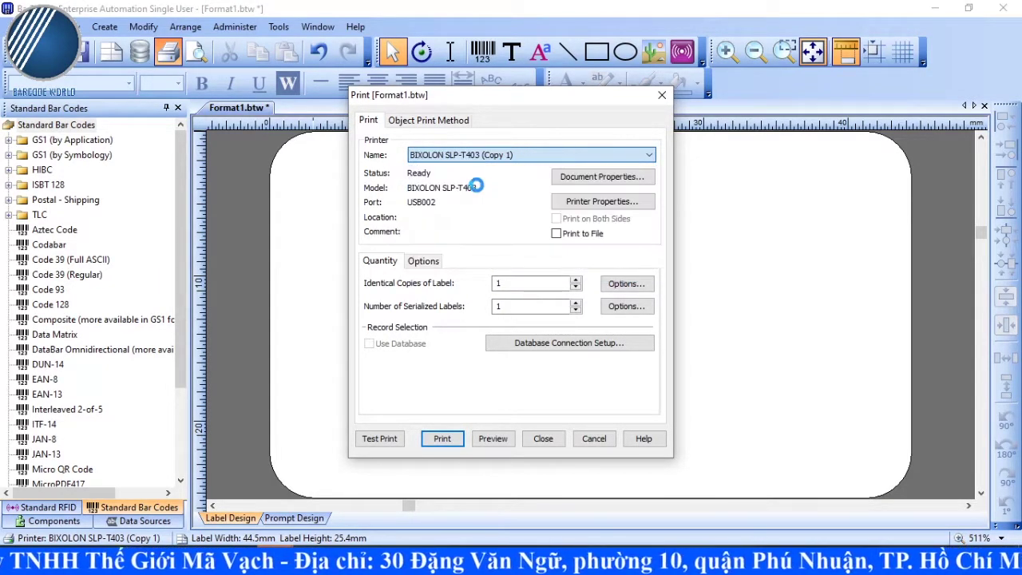
pyautogui.click(551, 438)
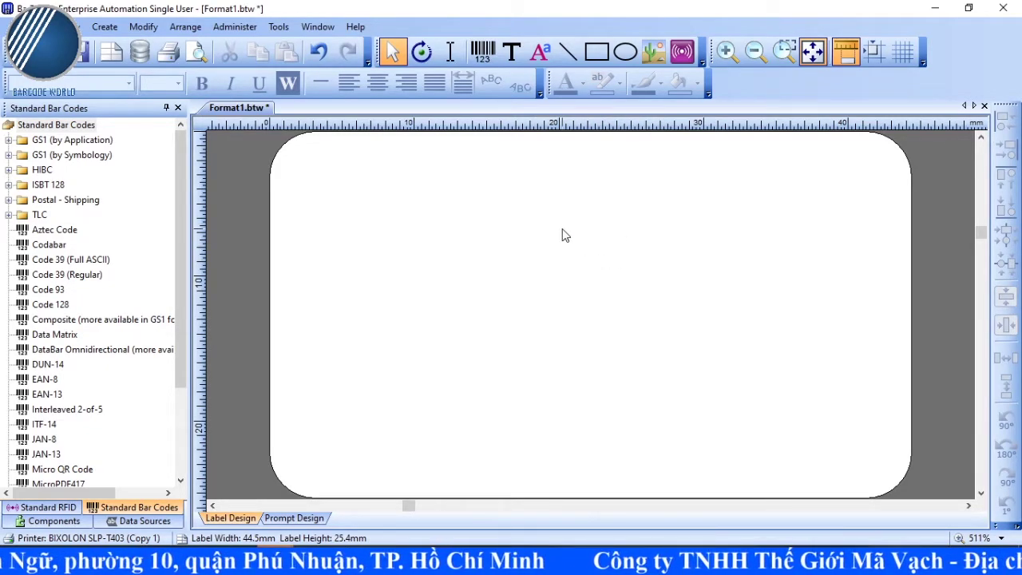
# - In the page setup, set the page size to 100 mm wide and 50 mm high
pyautogui.doubleClick(471, 238)
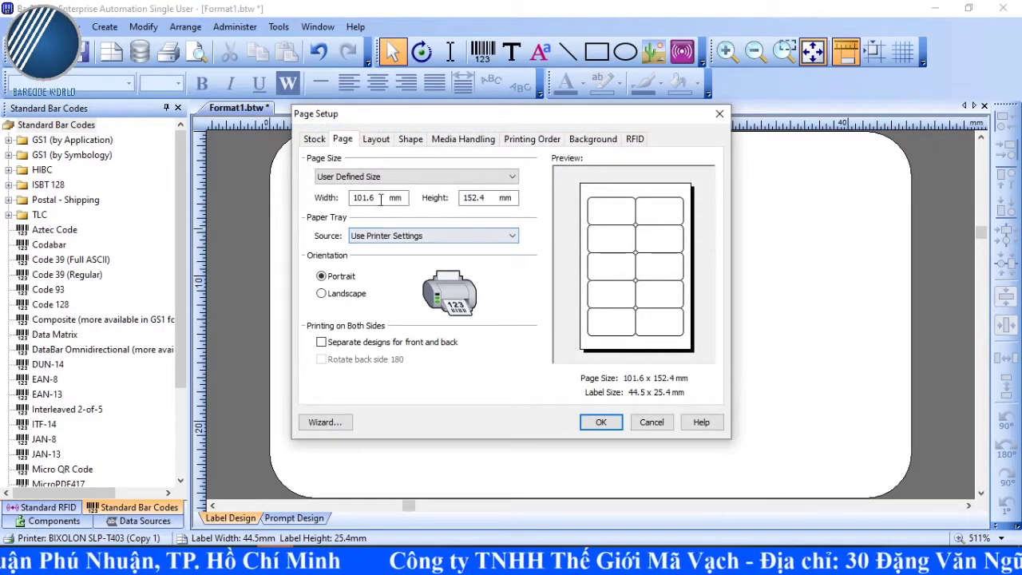
pyautogui.moveTo(378, 198); pyautogui.dragTo(350, 201)
pyautogui.press('Tab')
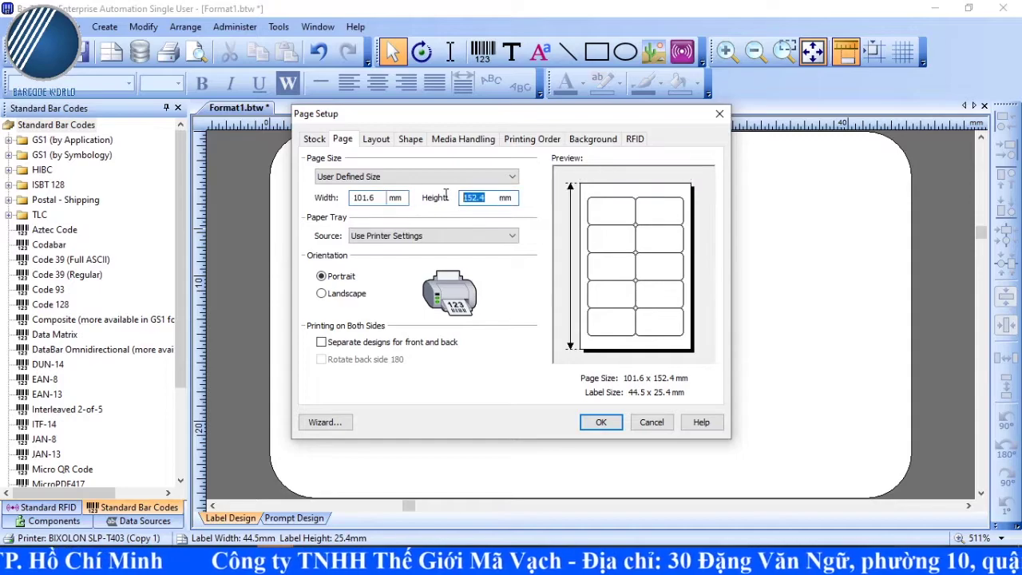
pyautogui.doubleClick(368, 198)
pyautogui.write('1000')
pyautogui.press('BackSpace')
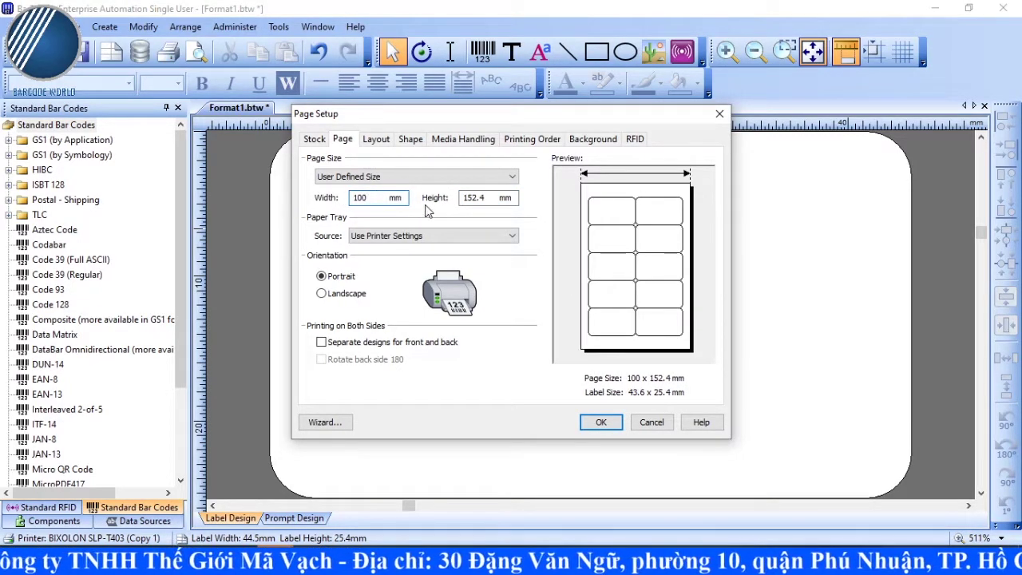
pyautogui.press('Tab')
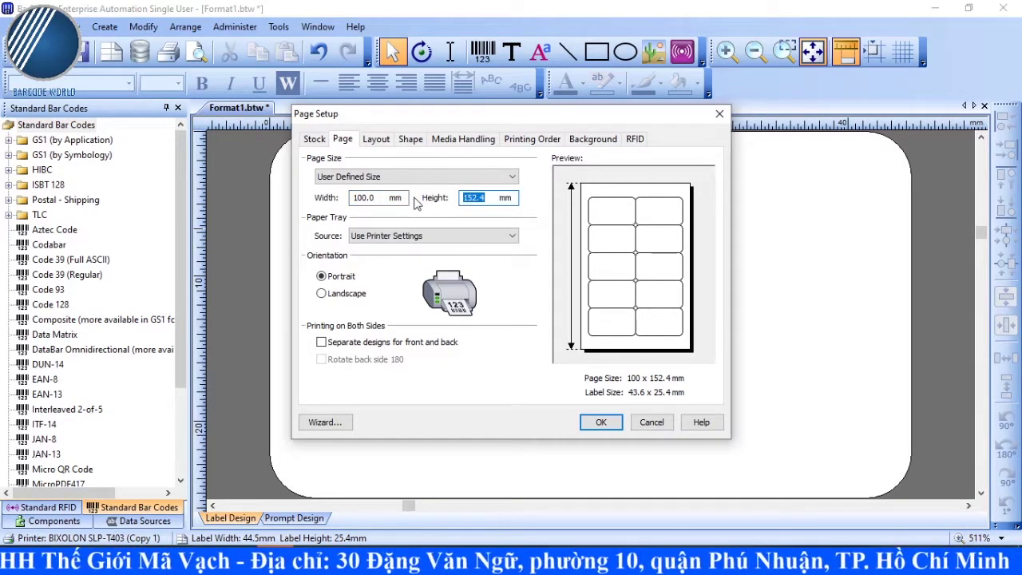
pyautogui.write('50')
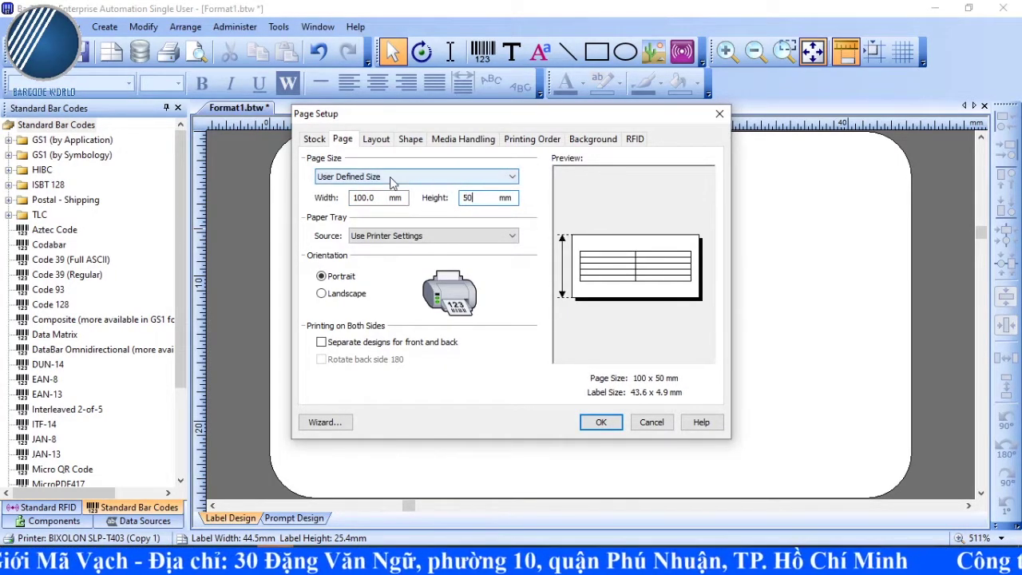
# - Lay out the page as one row and one column of labels
pyautogui.click(377, 141)
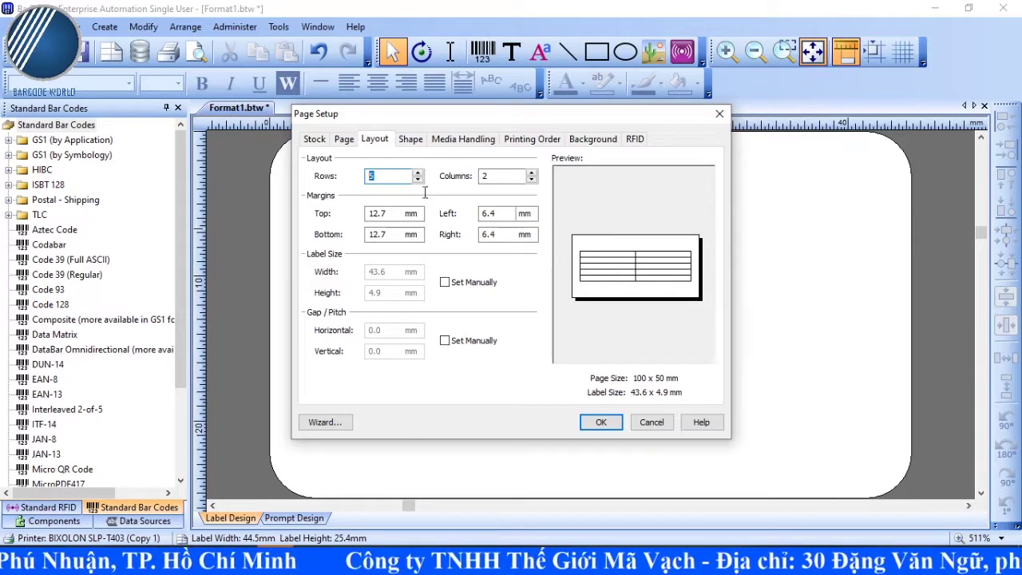
pyautogui.write('1')
pyautogui.click(531, 180)
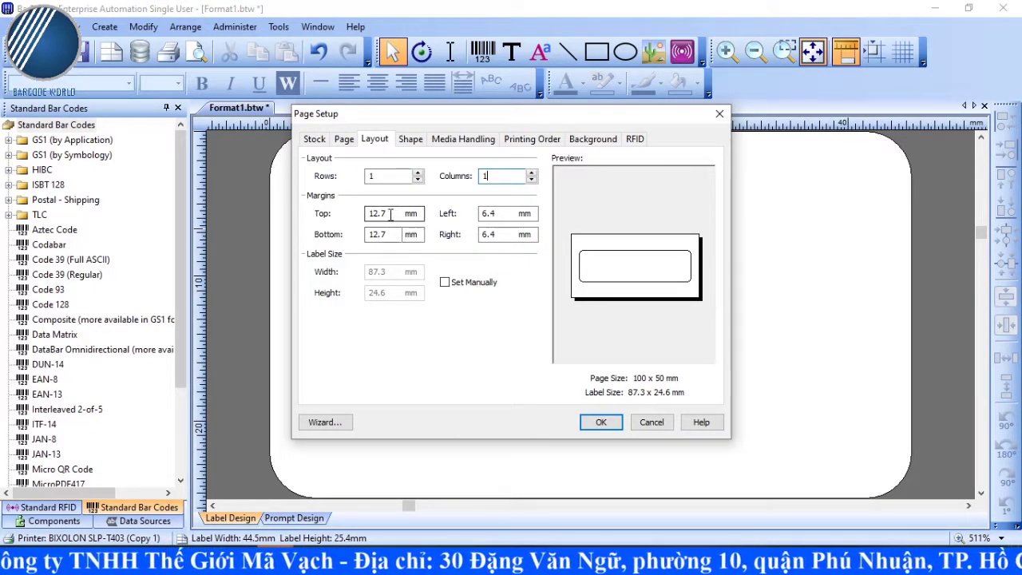
# - Set the top and bottom page margins to 0 mm
pyautogui.doubleClick(390, 213)
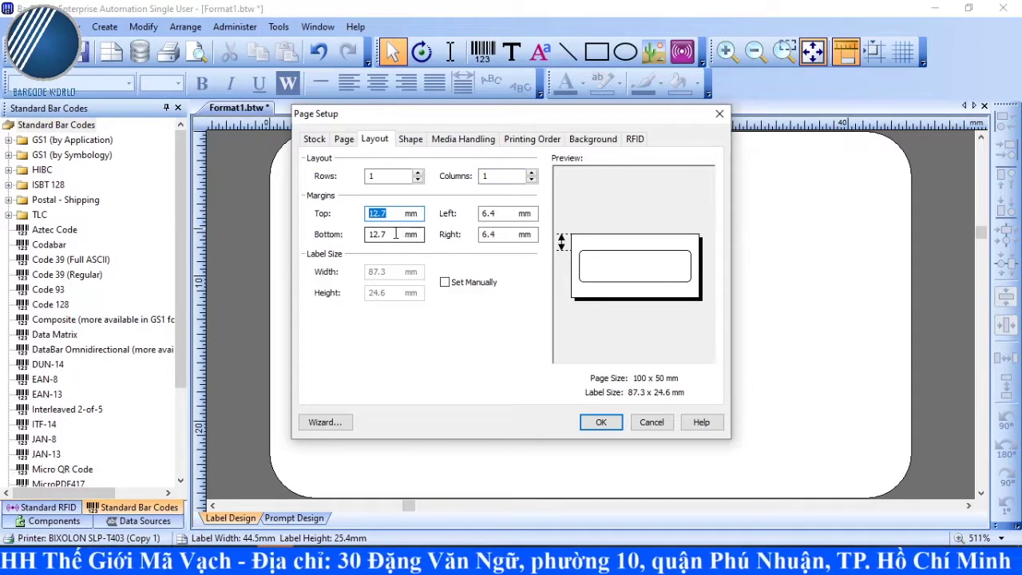
pyautogui.write('0')
pyautogui.doubleClick(392, 234)
pyautogui.write('0')
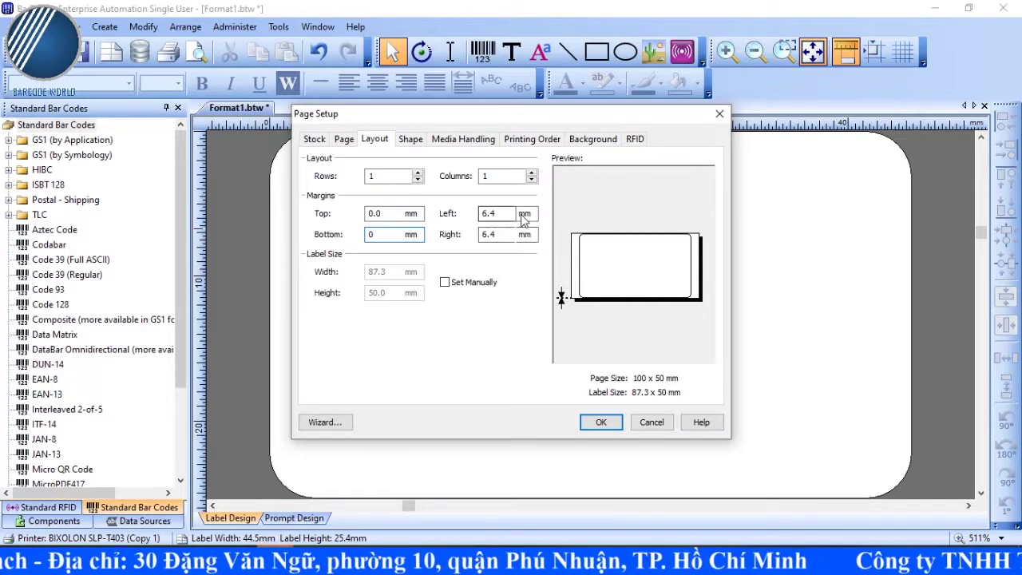
# - Set the left and right page margins to 2.5 mm
pyautogui.doubleClick(489, 213)
pyautogui.doubleClick(508, 232)
pyautogui.doubleClick(508, 218)
pyautogui.doubleClick(508, 233)
pyautogui.doubleClick(508, 216)
pyautogui.write('2.')
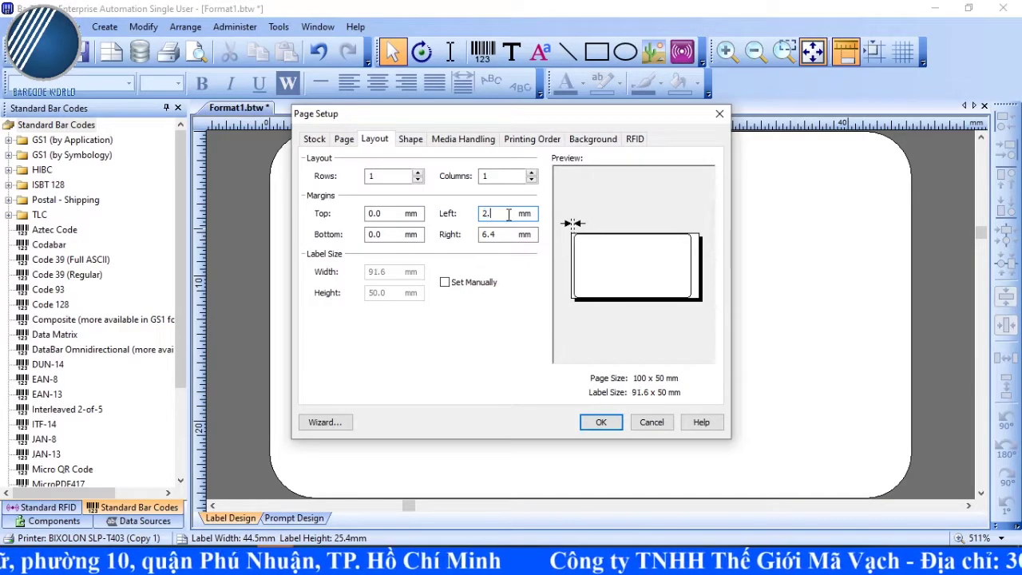
pyautogui.write('5')
pyautogui.doubleClick(502, 234)
pyautogui.write('2.5')
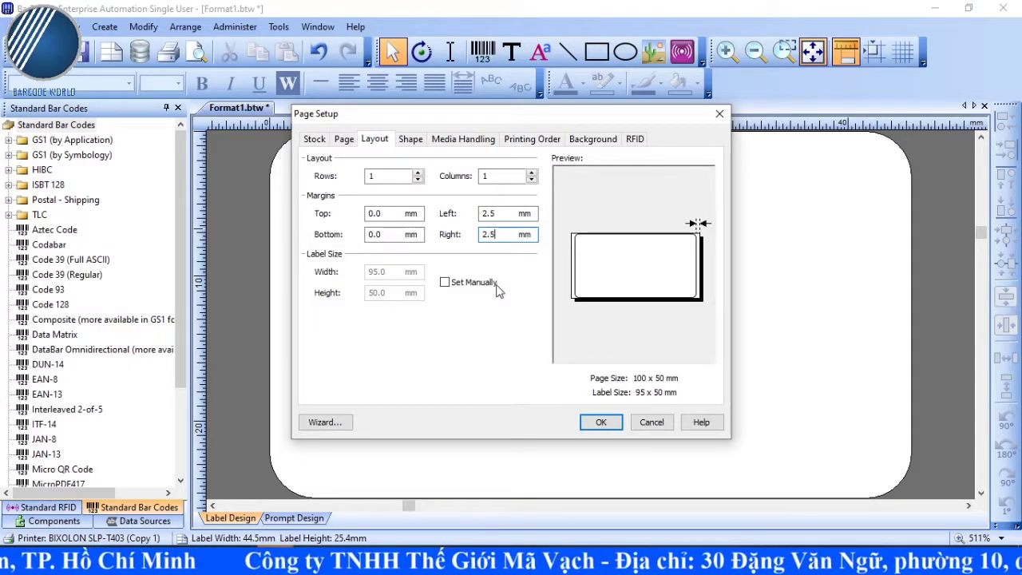
# - Try the rounded rectangle and ellipse label shapes, settle on Rectangle and apply the page setup
pyautogui.click(413, 142)
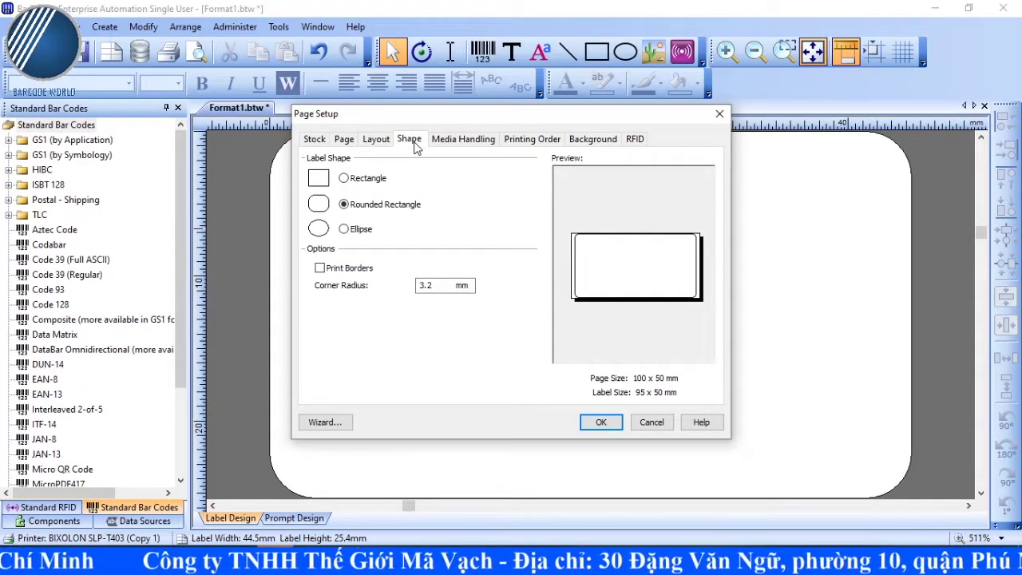
pyautogui.click(346, 180)
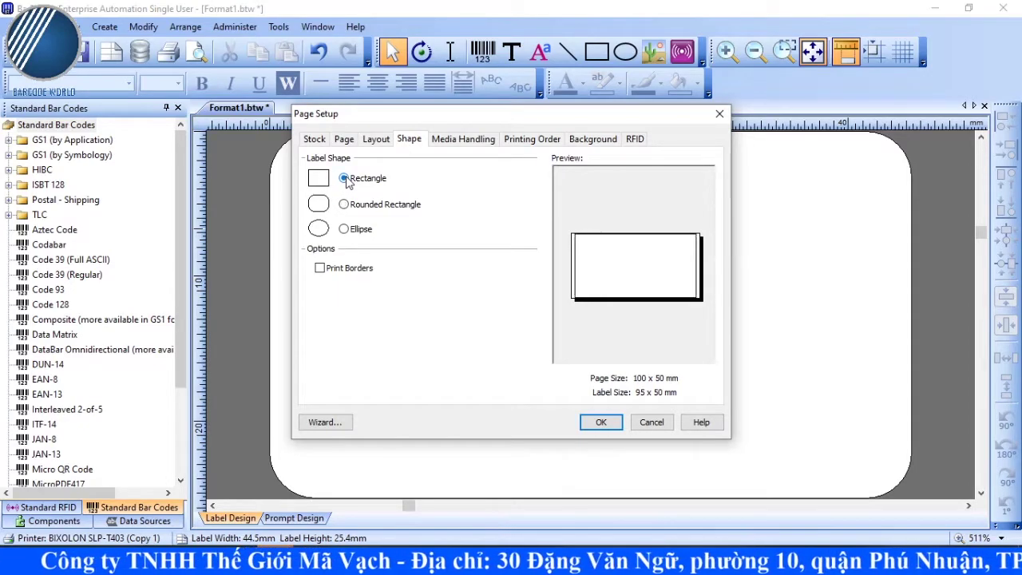
pyautogui.click(345, 206)
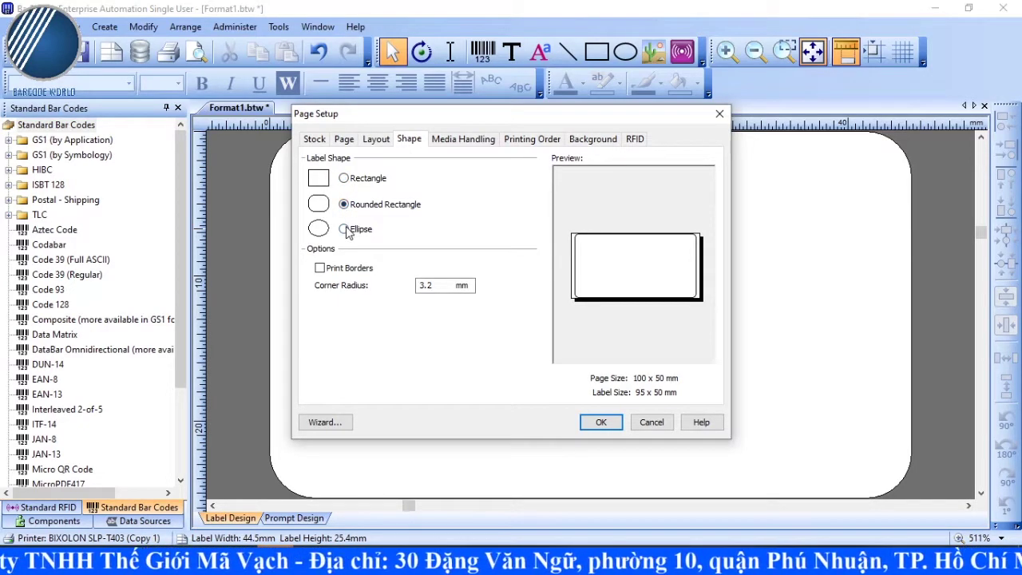
pyautogui.click(346, 231)
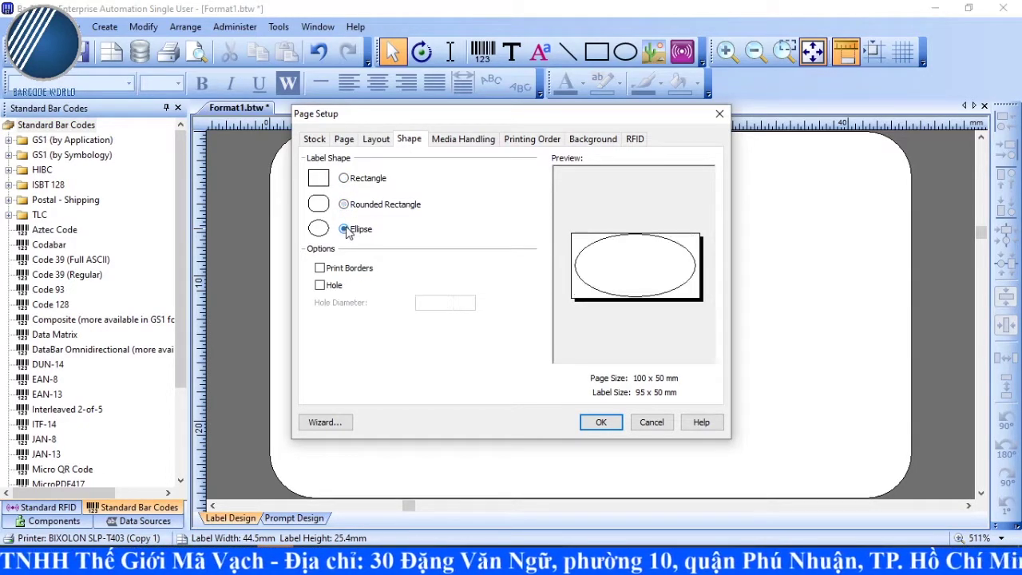
pyautogui.click(344, 181)
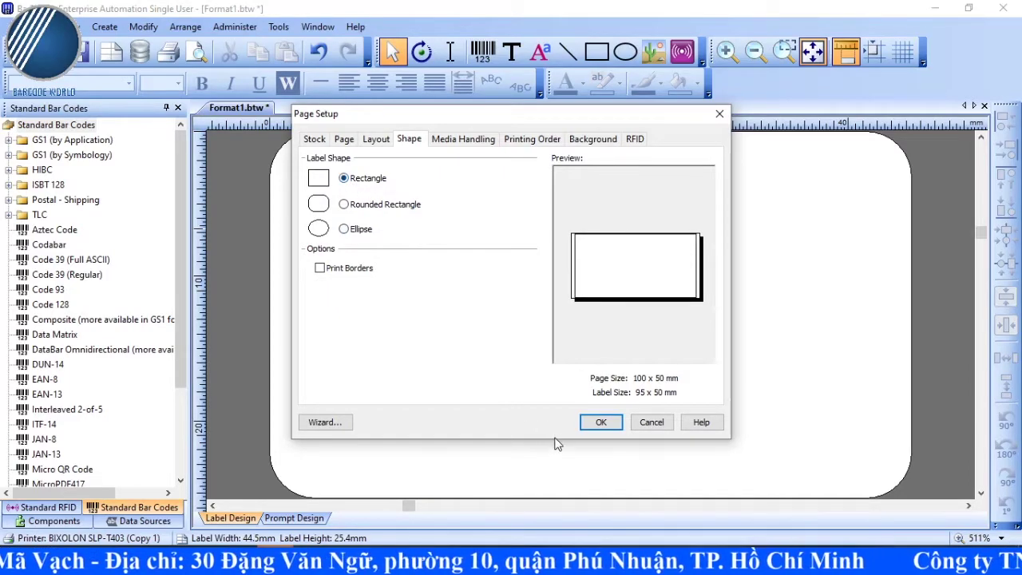
pyautogui.click(601, 421)
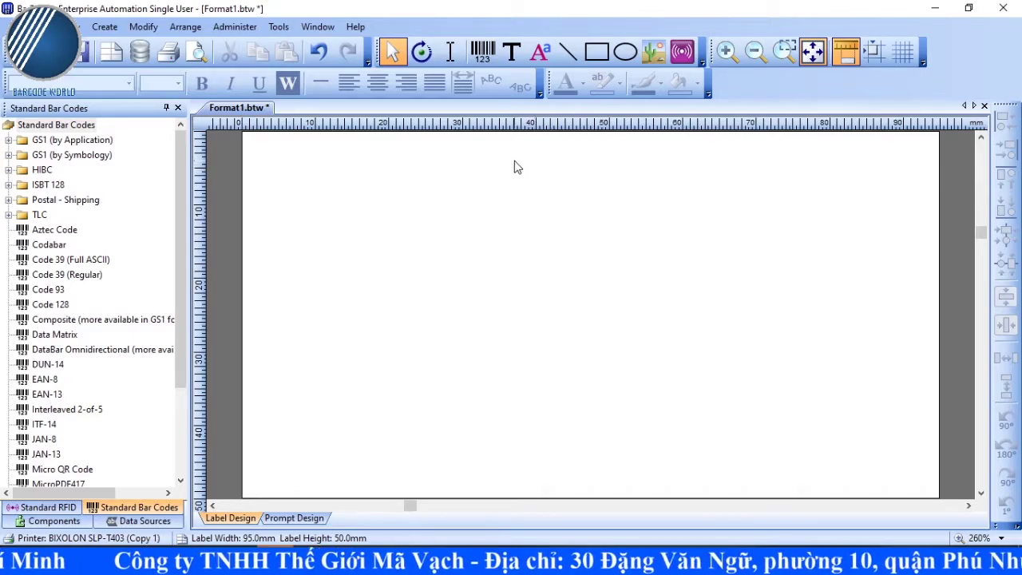
# - Place a text object near the label's upper middle and a bar code below it, enlarged to about 58 × 18.6 mm
pyautogui.click(511, 52)
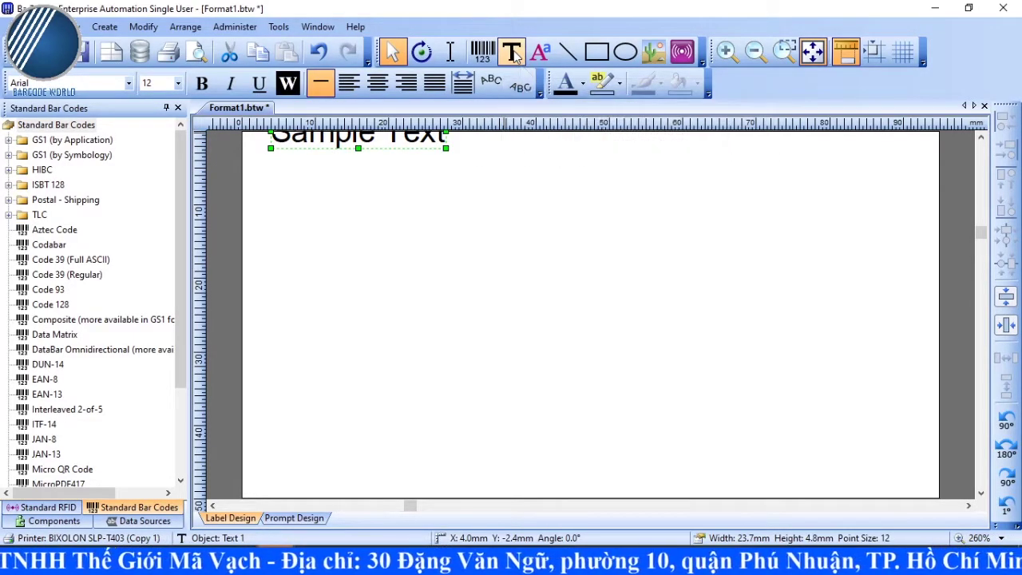
pyautogui.moveTo(421, 146); pyautogui.dragTo(640, 193)
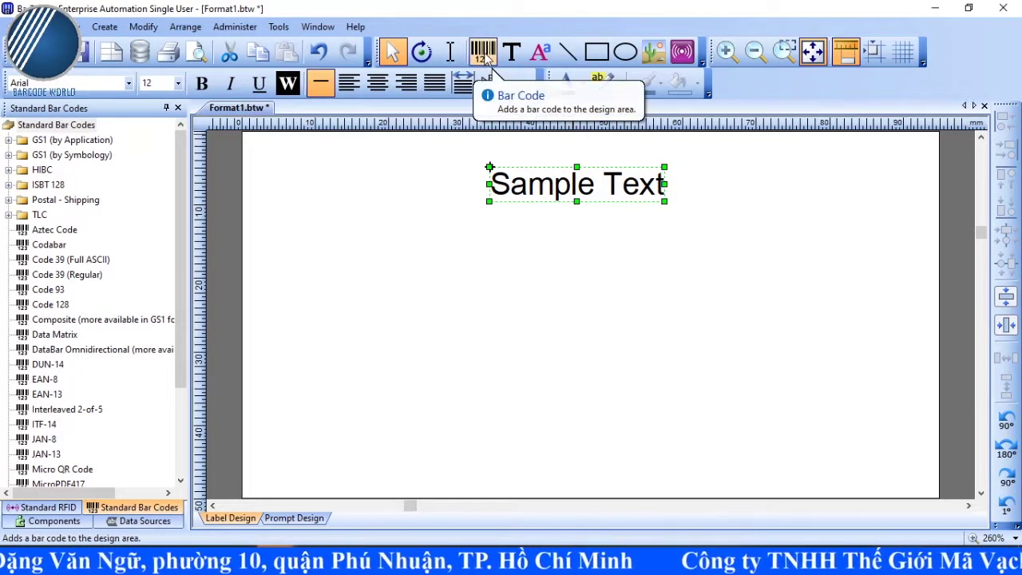
pyautogui.click(483, 55)
pyautogui.click(550, 255)
pyautogui.moveTo(595, 251); pyautogui.dragTo(610, 283)
pyautogui.moveTo(734, 368); pyautogui.dragTo(803, 411)
pyautogui.moveTo(772, 357); pyautogui.dragTo(741, 324)
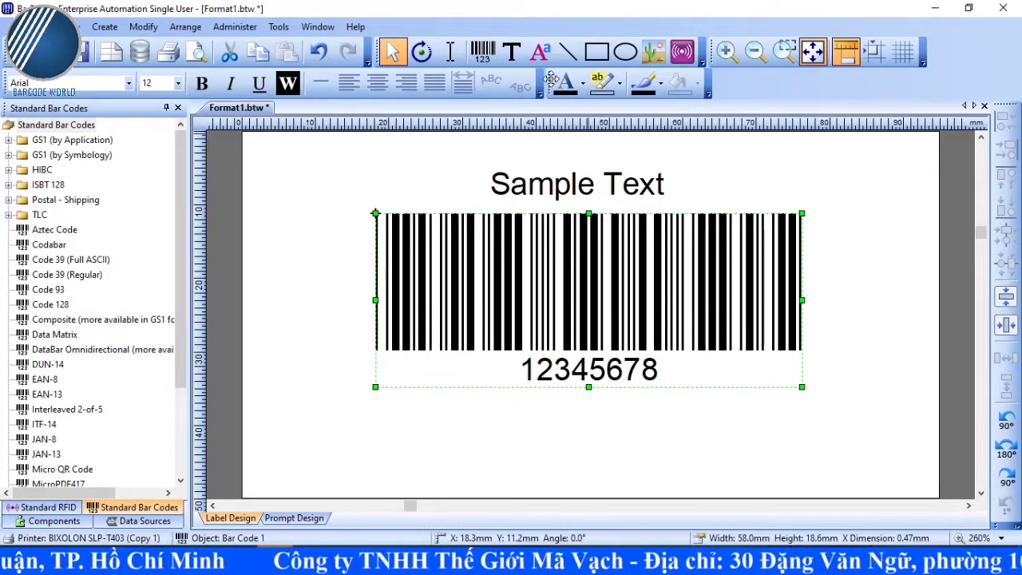
# - Move the text object down to sit just above the bar code and add a second text object above it
pyautogui.moveTo(588, 182); pyautogui.dragTo(599, 188)
pyautogui.click(511, 52)
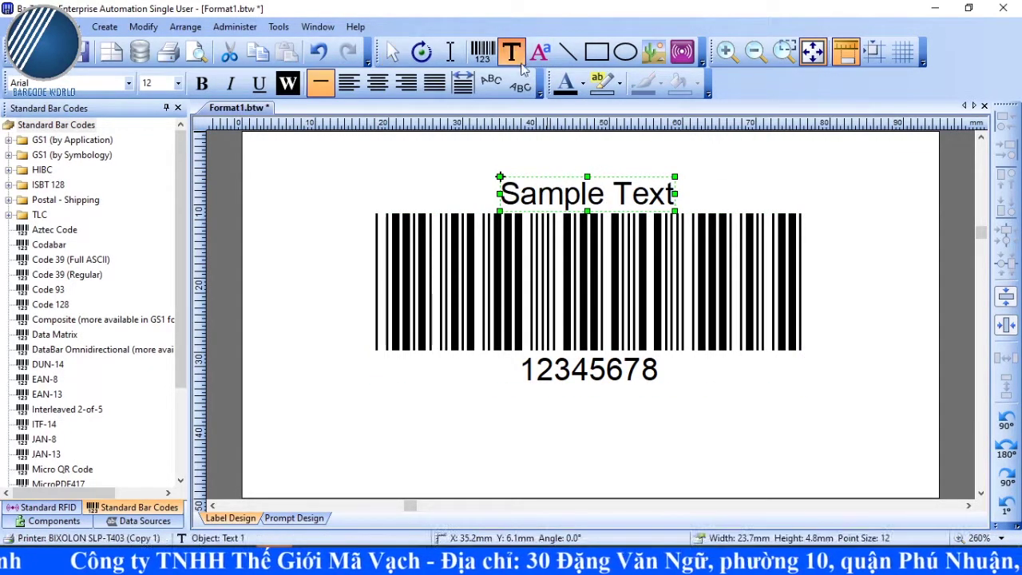
pyautogui.click(570, 151)
pyautogui.moveTo(591, 152); pyautogui.dragTo(607, 155)
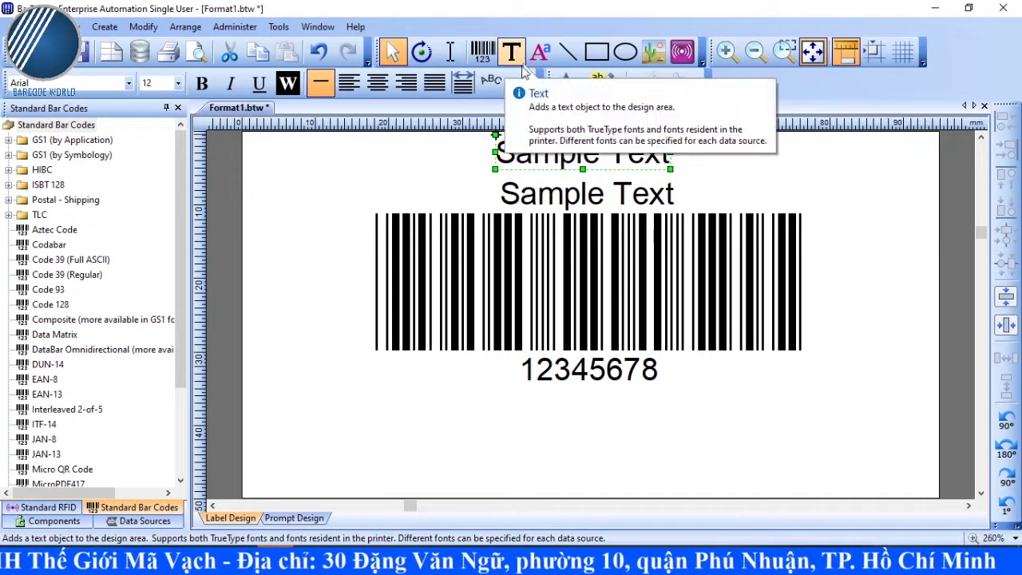
# - Add a third text object below the bar code, roughly centred under its number
pyautogui.click(512, 53)
pyautogui.click(599, 407)
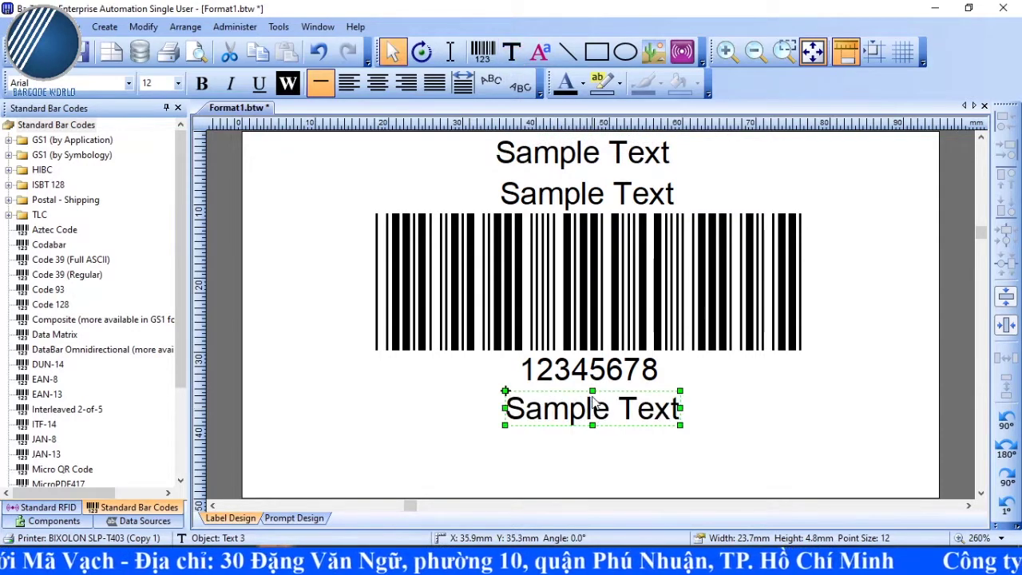
pyautogui.moveTo(610, 412); pyautogui.dragTo(605, 424)
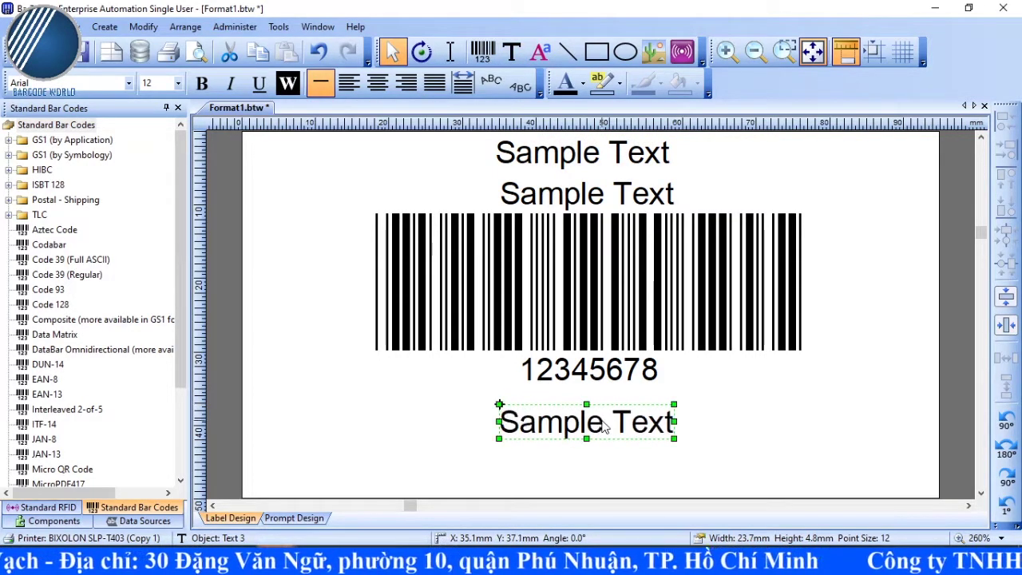
pyautogui.click(600, 163)
pyautogui.click(607, 188)
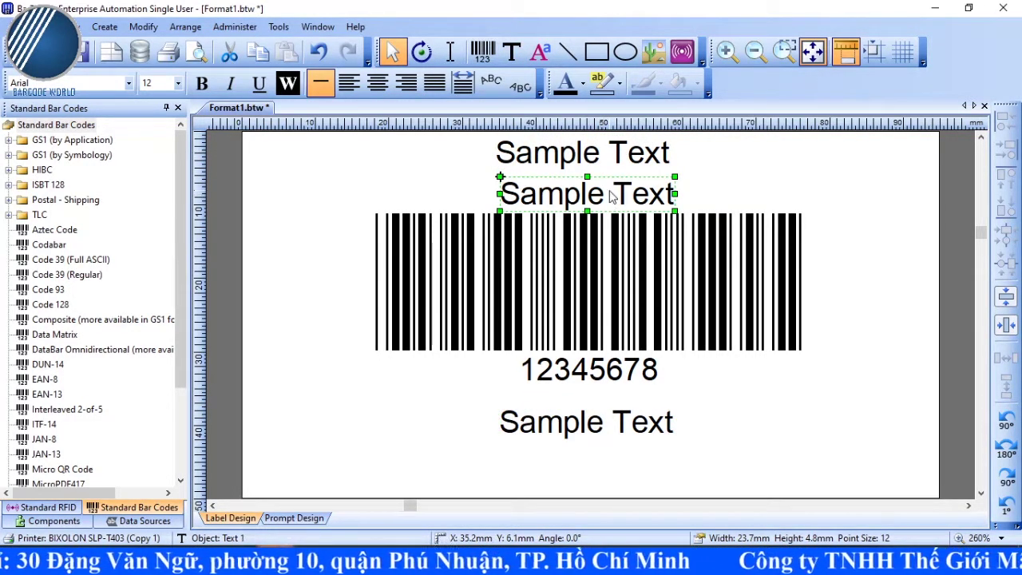
pyautogui.click(629, 302)
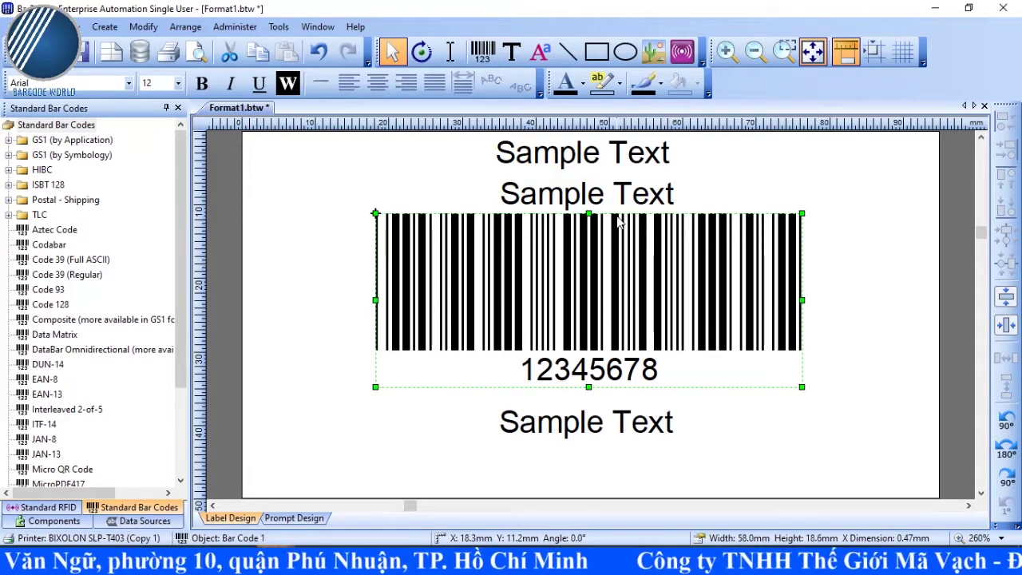
# - Line up the topmost text object with the text below and replace its content with "Công ty TNHH Thế Giới Mã Vạch"
pyautogui.moveTo(607, 156)
pyautogui.mouseDown()
pyautogui.moveTo(621, 155)
pyautogui.moveTo(610, 153)
pyautogui.moveTo(611, 162)
pyautogui.mouseUp()
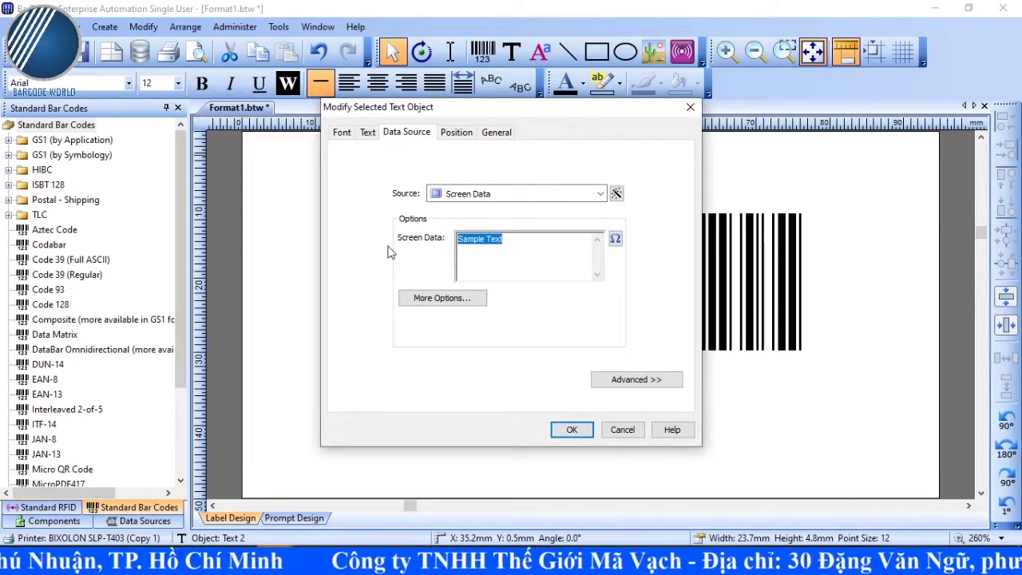
pyautogui.write('Công ty TNHH Thế Giới Mã Vạch')
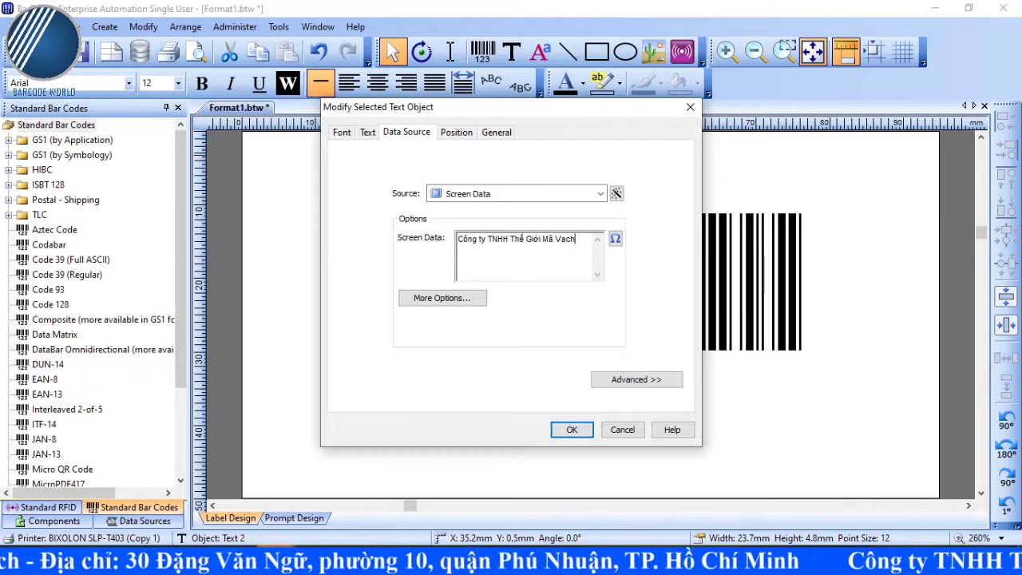
pyautogui.press('Return')
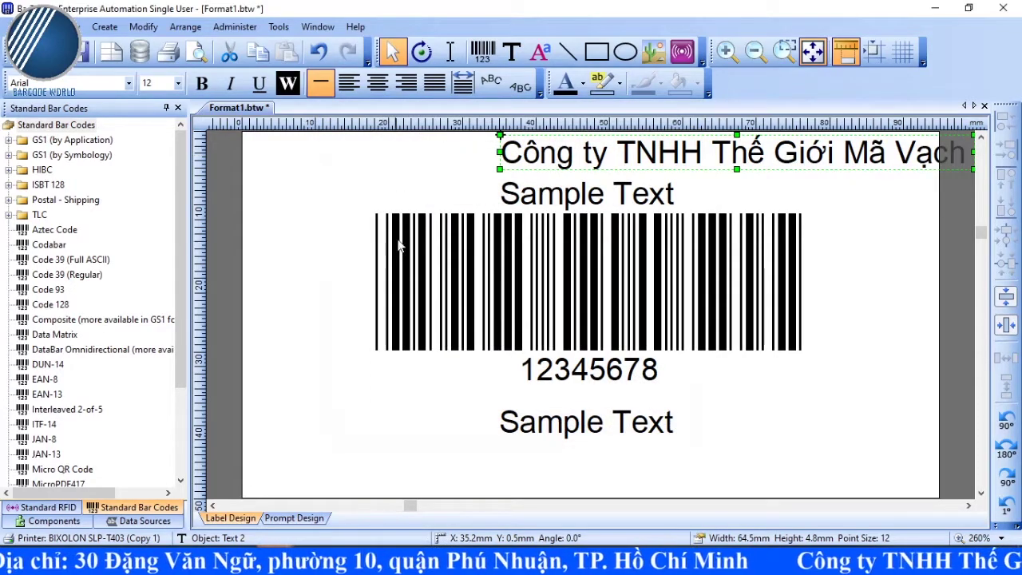
# - Centre the company name text above the bar code, close to the label's upper edge
pyautogui.moveTo(609, 160); pyautogui.dragTo(647, 158)
pyautogui.moveTo(719, 158); pyautogui.dragTo(644, 156)
pyautogui.click(681, 302)
# - Shift the lowest text, the bar code and the middle text down to leave more space under the company name
pyautogui.click(643, 440)
pyautogui.moveTo(628, 440); pyautogui.dragTo(628, 474)
pyautogui.moveTo(601, 313); pyautogui.dragTo(595, 350)
pyautogui.moveTo(595, 194); pyautogui.dragTo(600, 227)
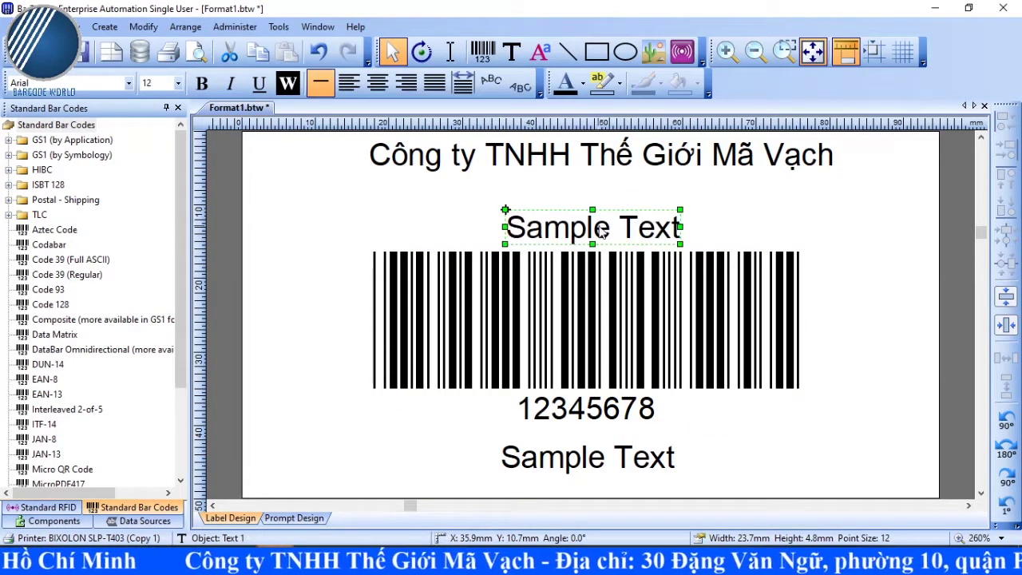
# - Nudge the middle text object and the bar code slightly upwards
pyautogui.click(735, 207)
pyautogui.moveTo(650, 230); pyautogui.dragTo(650, 214)
pyautogui.moveTo(660, 291)
pyautogui.mouseDown()
pyautogui.moveTo(660, 276)
pyautogui.moveTo(659, 289)
pyautogui.mouseUp()
pyautogui.click(805, 224)
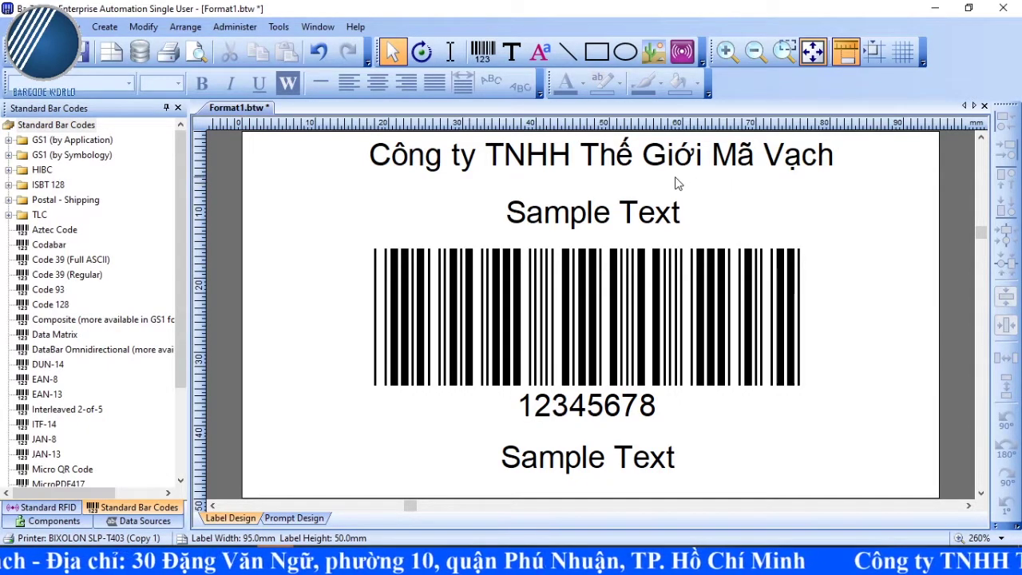
# - Replace the content of the text object directly above the bar code with "ffdsfdsfds"
pyautogui.click(611, 214)
pyautogui.doubleClick(631, 216)
pyautogui.write('ffdsfdsfds')
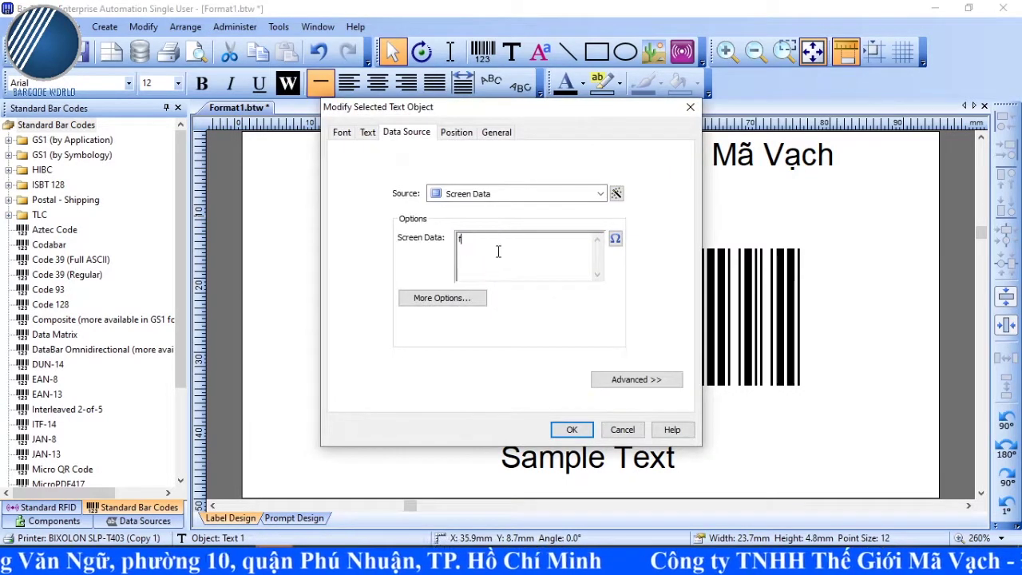
pyautogui.click(569, 429)
pyautogui.click(725, 226)
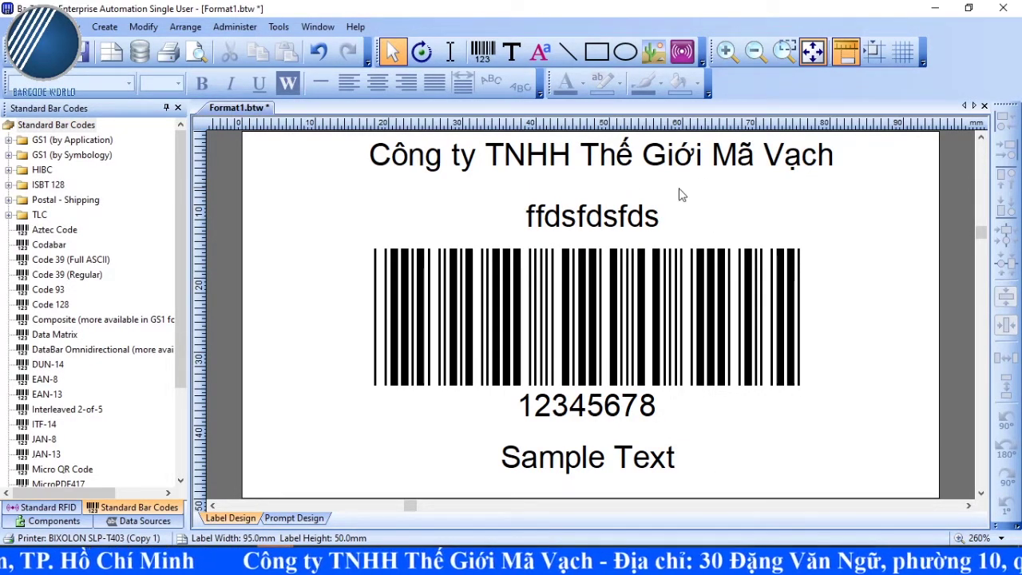
pyautogui.click(685, 225)
pyautogui.click(753, 217)
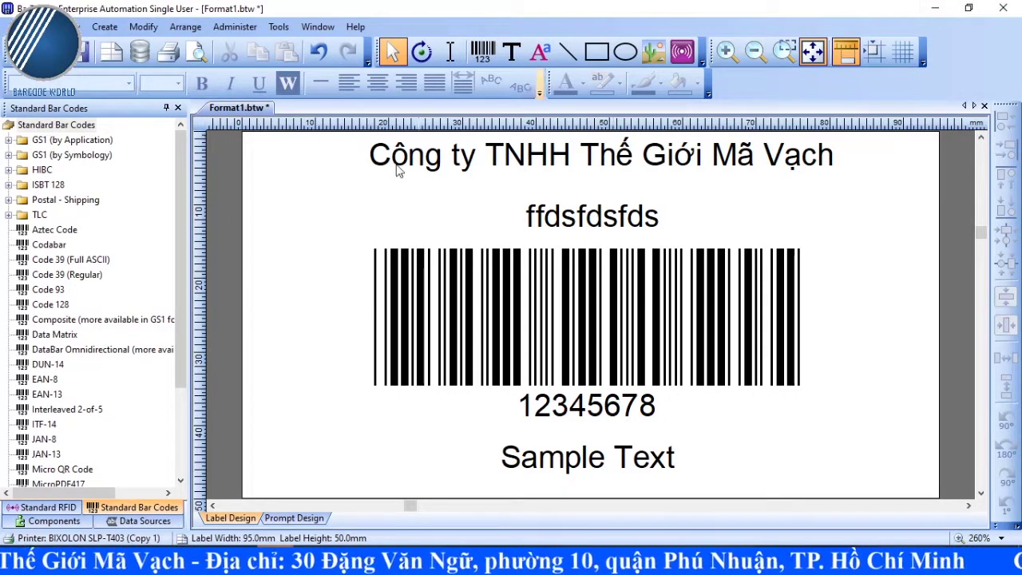
# - Switch to the desktop and open the workbook Book1.xls in Excel
pyautogui.click(934, 8)
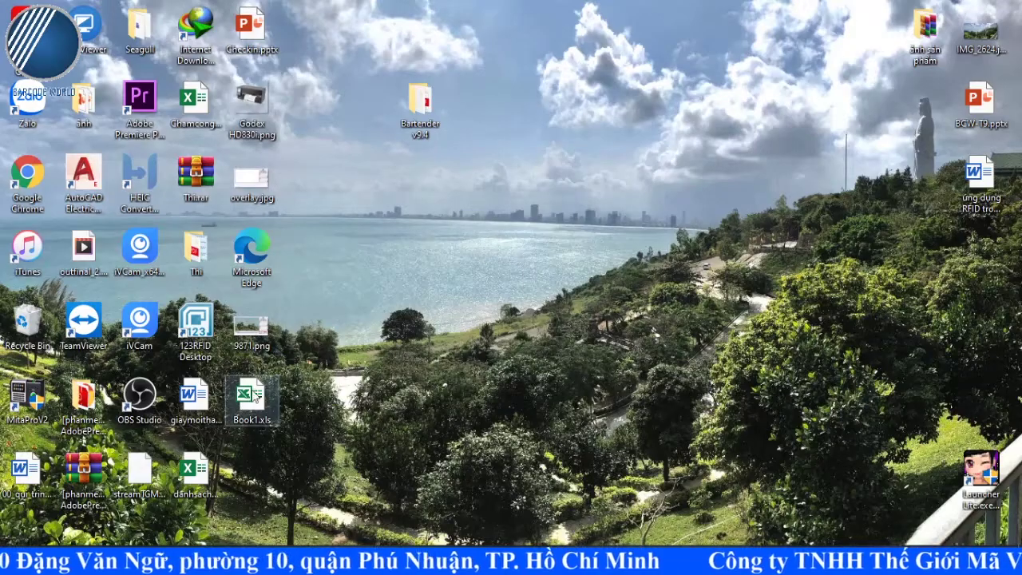
pyautogui.click(255, 396)
pyautogui.doubleClick(256, 391)
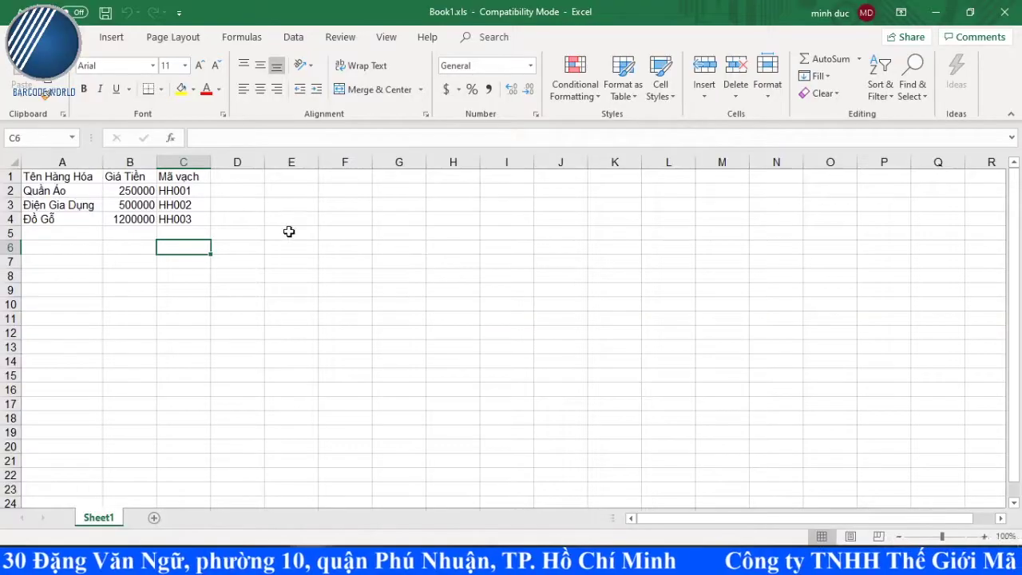
# - Examine the Tên Hàng Hóa, Giá Tiền and Mã vạch columns of the product table
pyautogui.click(324, 253)
pyautogui.click(237, 261)
pyautogui.click(184, 304)
pyautogui.click(60, 232)
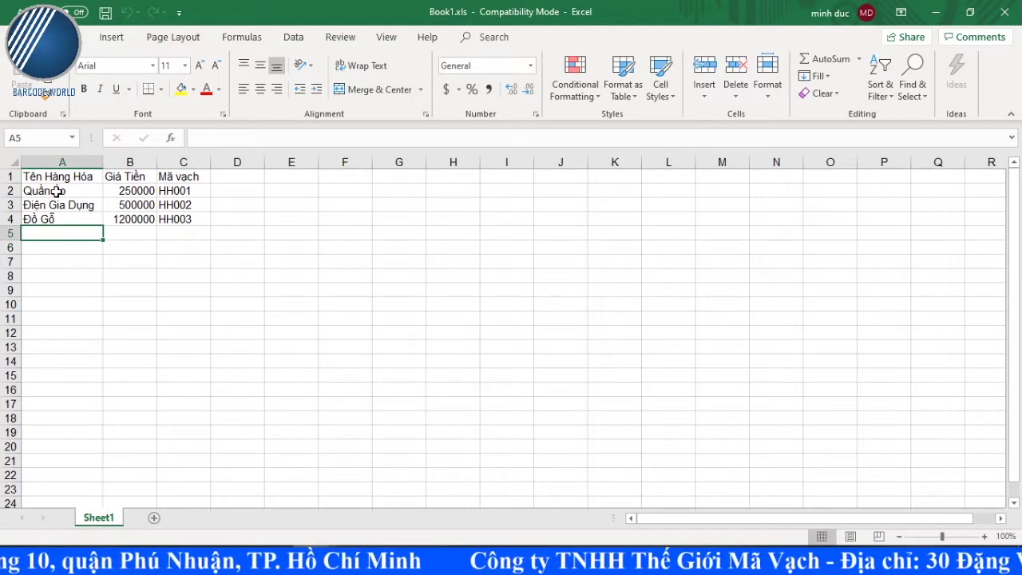
pyautogui.moveTo(63, 177); pyautogui.dragTo(61, 219)
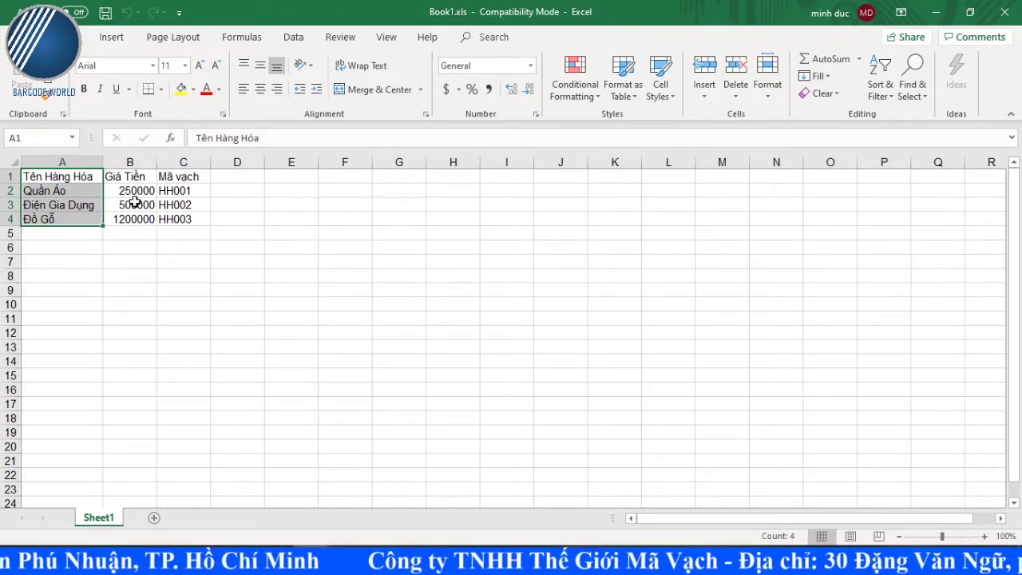
pyautogui.moveTo(129, 177); pyautogui.dragTo(182, 218)
pyautogui.click(326, 220)
pyautogui.moveTo(198, 177); pyautogui.dragTo(185, 219)
pyautogui.moveTo(82, 176); pyautogui.dragTo(134, 219)
pyautogui.moveTo(177, 177); pyautogui.dragTo(184, 217)
pyautogui.click(272, 217)
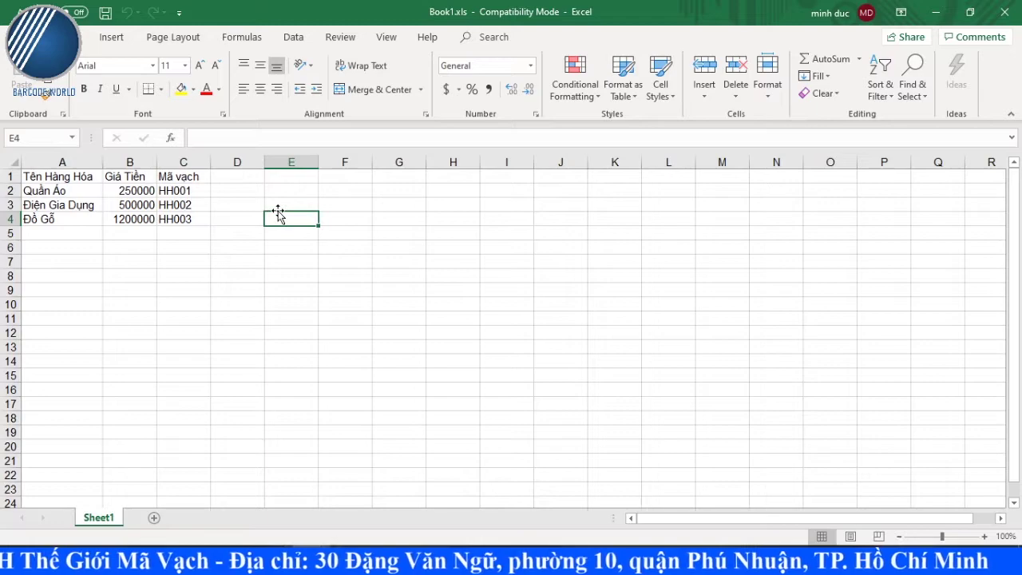
# - Check each product row's name, price and bar code value, from Quần Áo to Đồ Gỗ
pyautogui.click(67, 190)
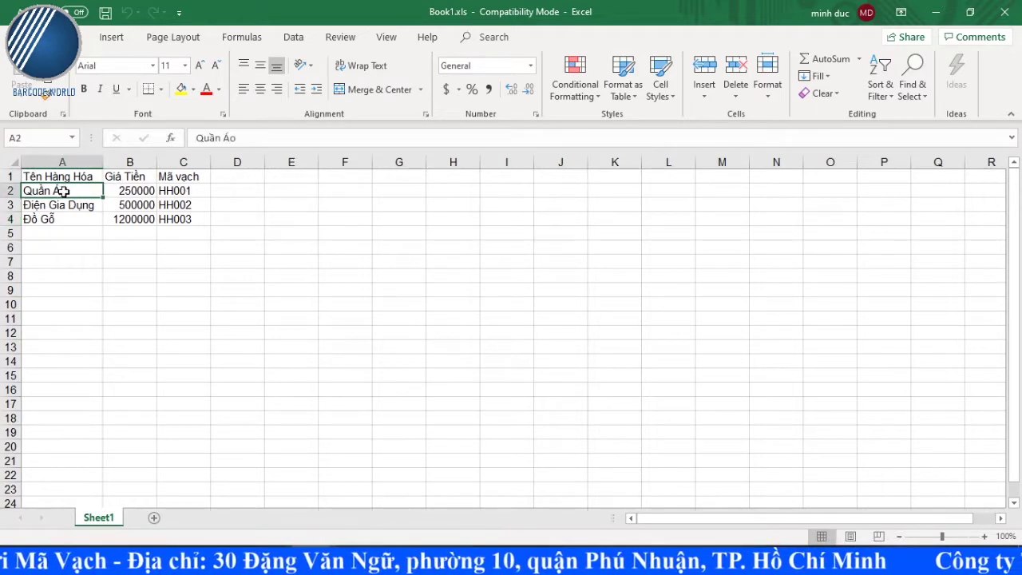
pyautogui.click(134, 202)
pyautogui.click(193, 192)
pyautogui.click(133, 188)
pyautogui.click(79, 190)
pyautogui.click(144, 190)
pyautogui.click(177, 196)
pyautogui.click(138, 205)
pyautogui.click(68, 219)
pyautogui.click(127, 219)
pyautogui.click(182, 217)
pyautogui.click(71, 218)
pyautogui.click(137, 216)
pyautogui.click(183, 217)
pyautogui.click(164, 206)
pyautogui.click(147, 205)
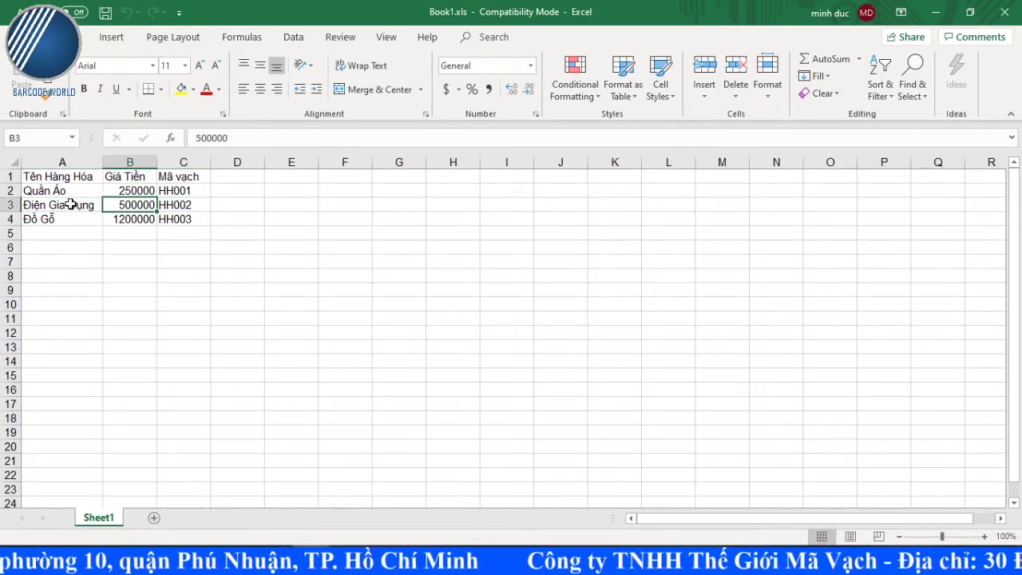
pyautogui.click(83, 192)
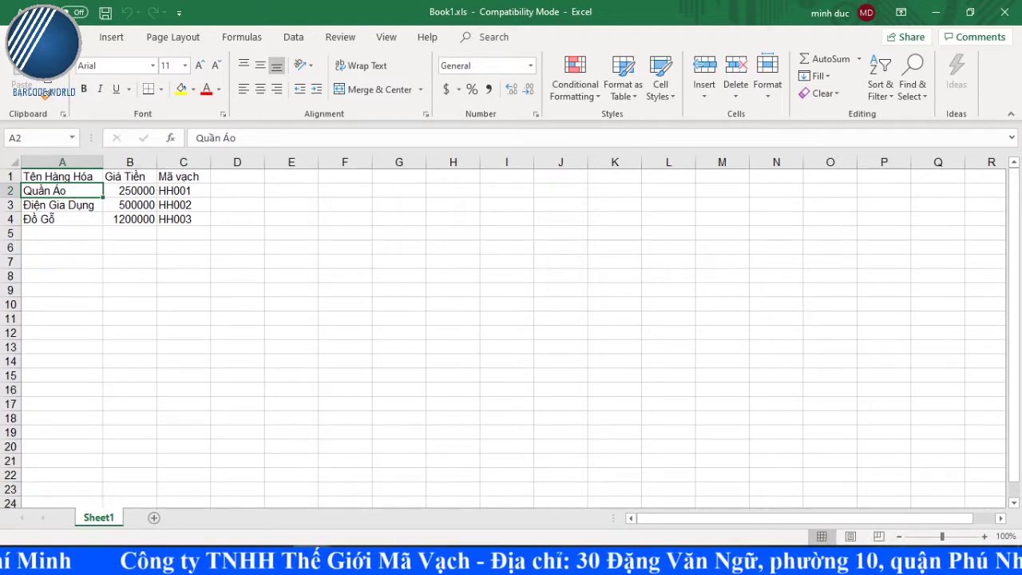
# - Save the workbook on the Desktop as "File In Tem" in Excel 97-2003 Workbook (*.xls) format and close it
pyautogui.click(24, 37)
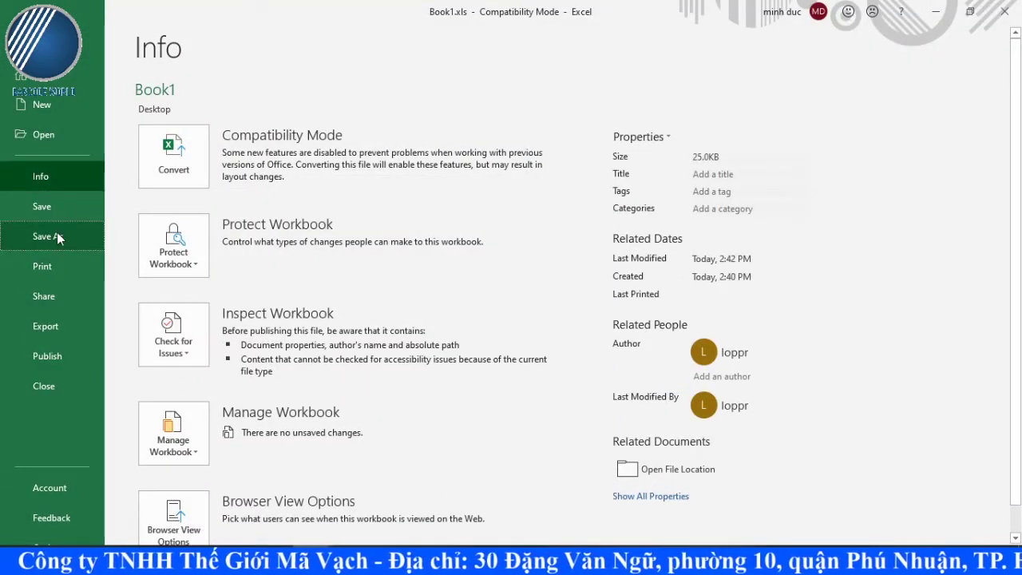
pyautogui.click(83, 235)
pyautogui.click(244, 224)
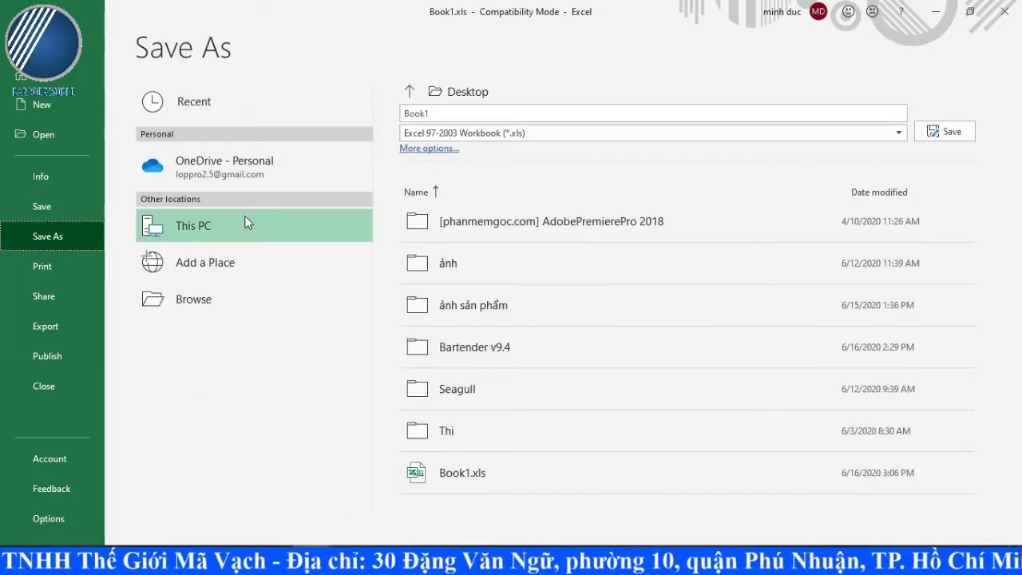
pyautogui.click(882, 133)
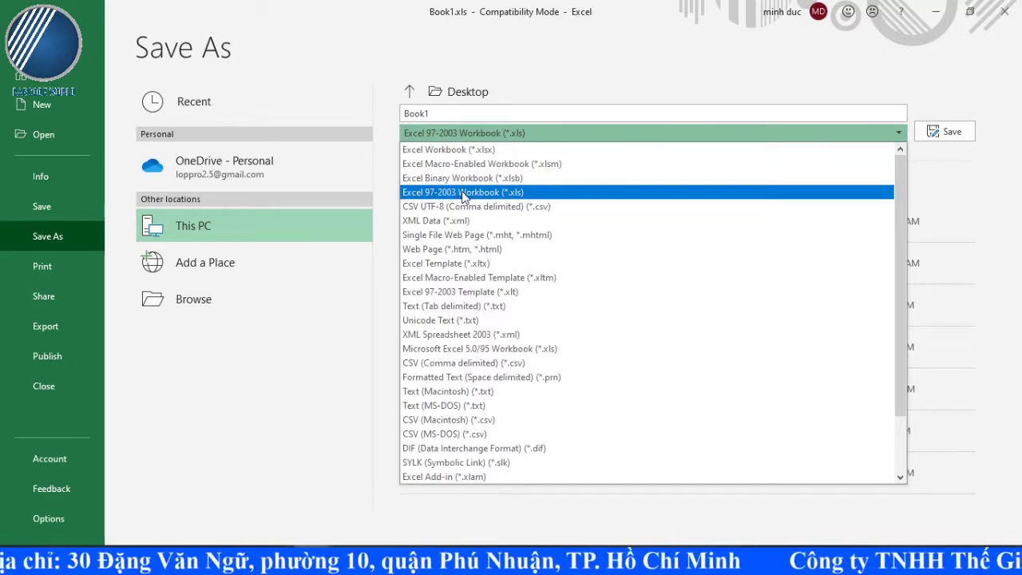
pyautogui.click(462, 126)
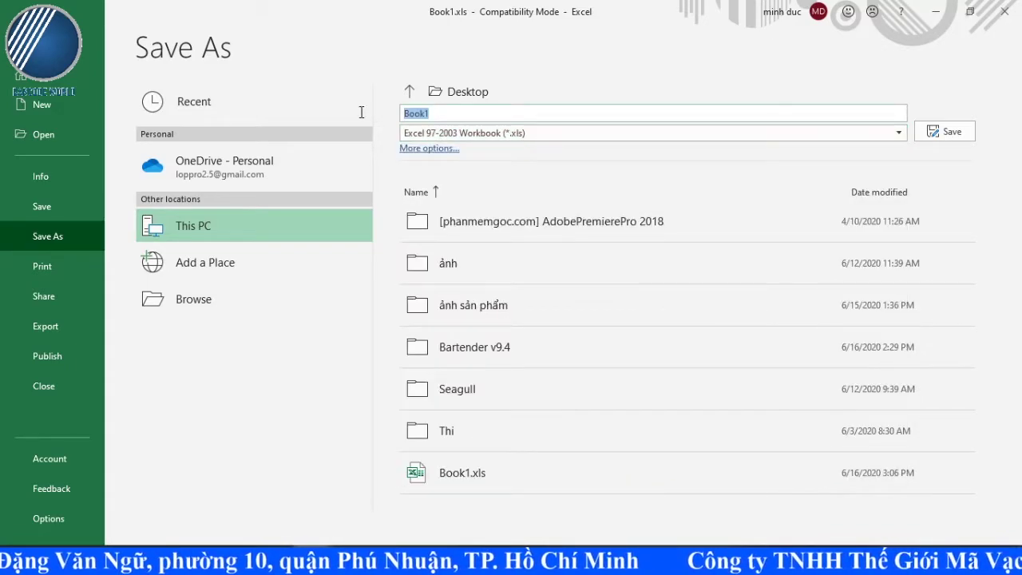
pyautogui.write('File In Tem')
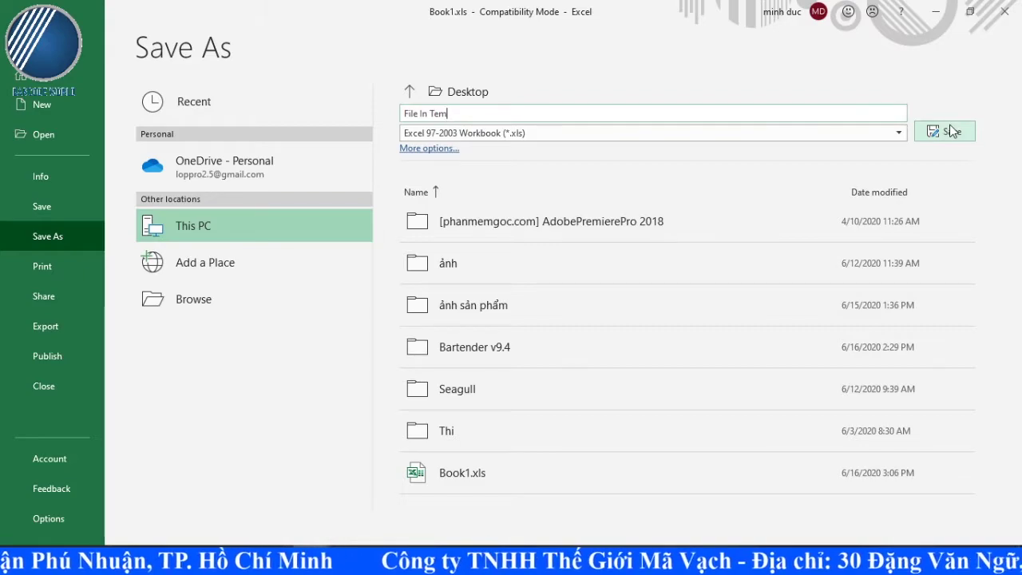
pyautogui.click(317, 298)
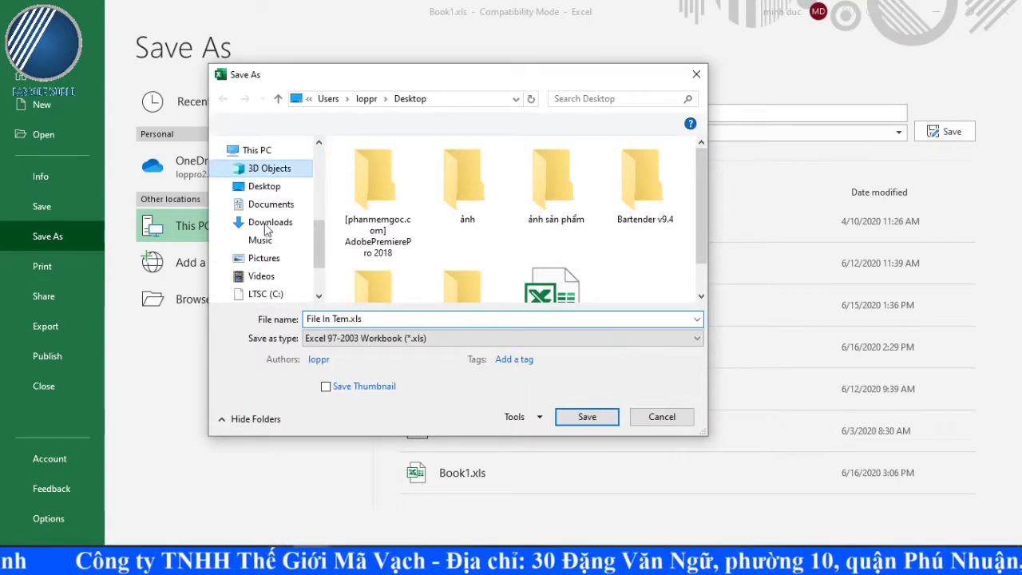
pyautogui.click(260, 186)
pyautogui.click(587, 416)
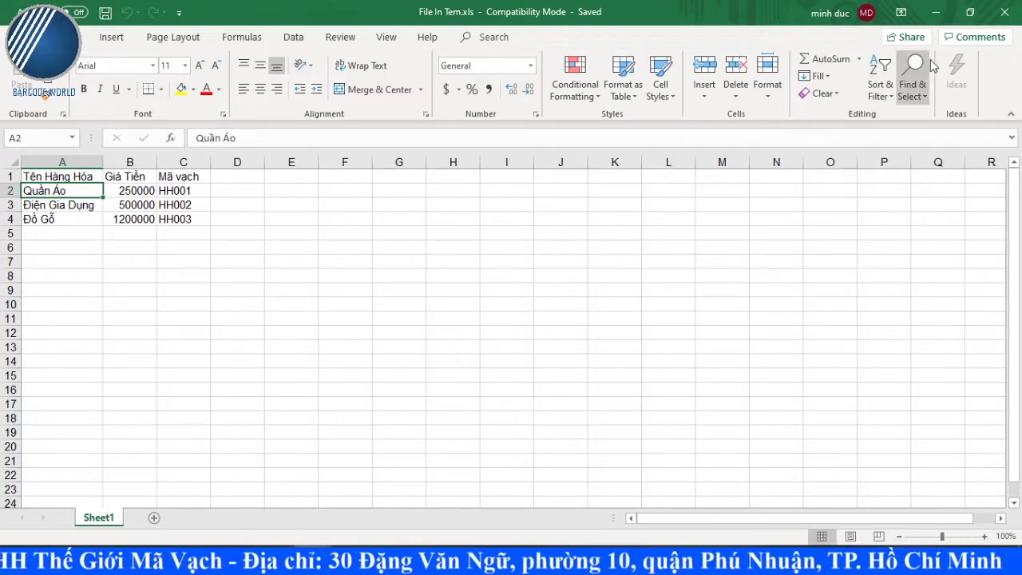
pyautogui.click(1004, 12)
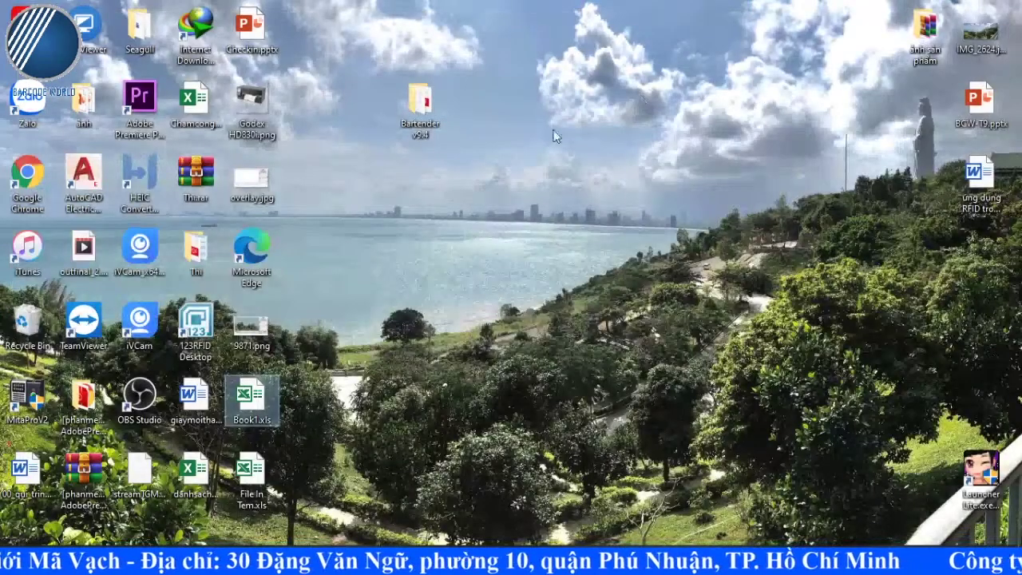
# - Switch back to BarTender and move the "ffdsfdsfds" text down to sit just above the bar code
pyautogui.hotkey('alt', 'Tab')
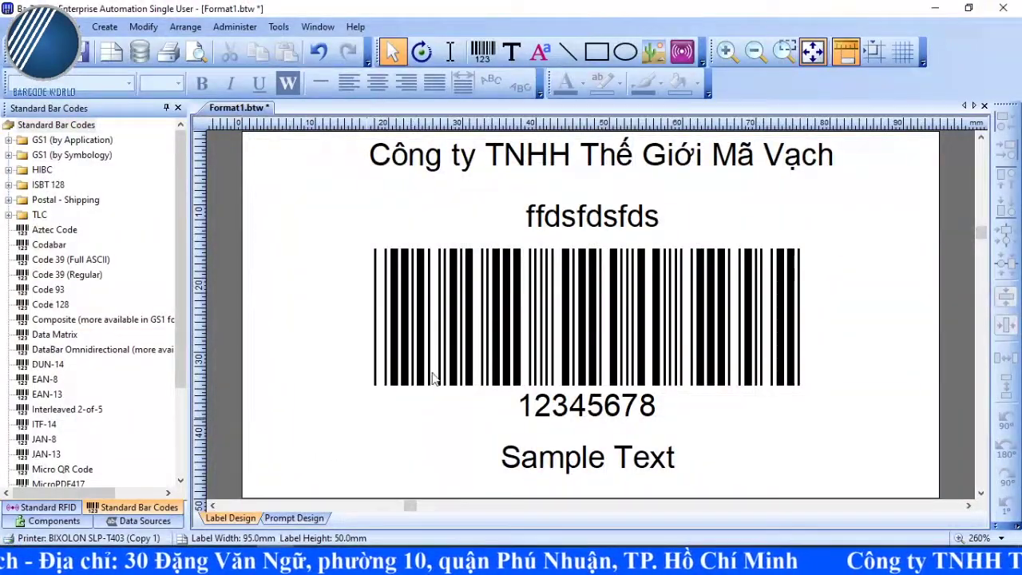
pyautogui.click(613, 233)
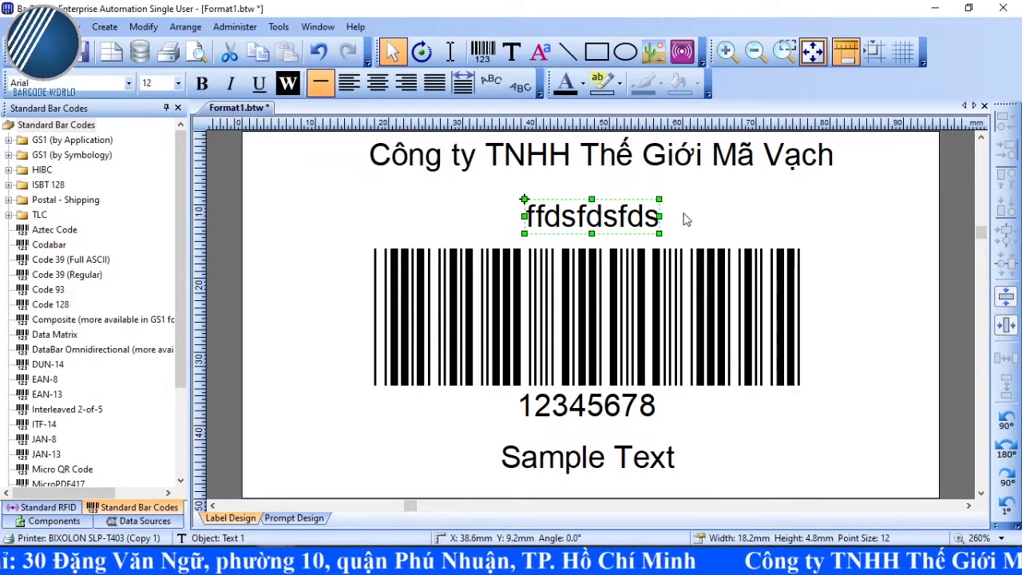
pyautogui.click(683, 222)
pyautogui.moveTo(639, 211); pyautogui.dragTo(638, 222)
pyautogui.click(668, 204)
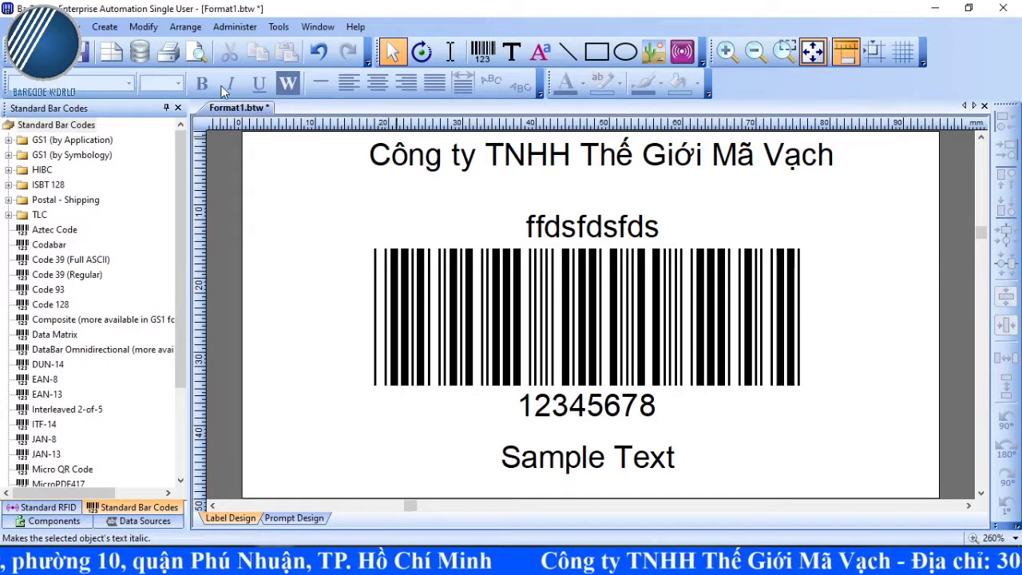
# - Start a Microsoft Excel database connection for the label and select File In Tem.xls from the Desktop
pyautogui.click(140, 53)
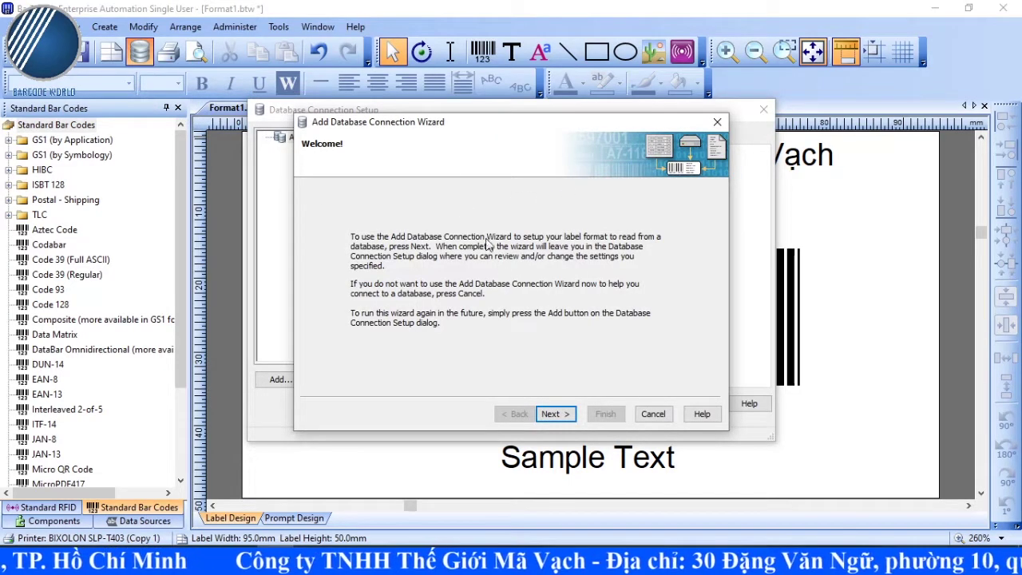
pyautogui.click(553, 414)
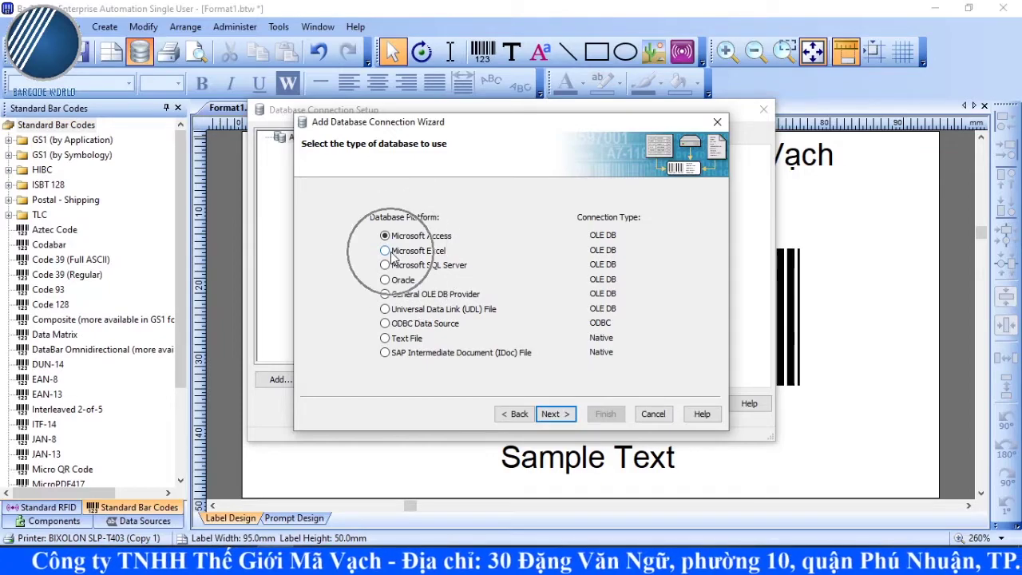
pyautogui.click(555, 413)
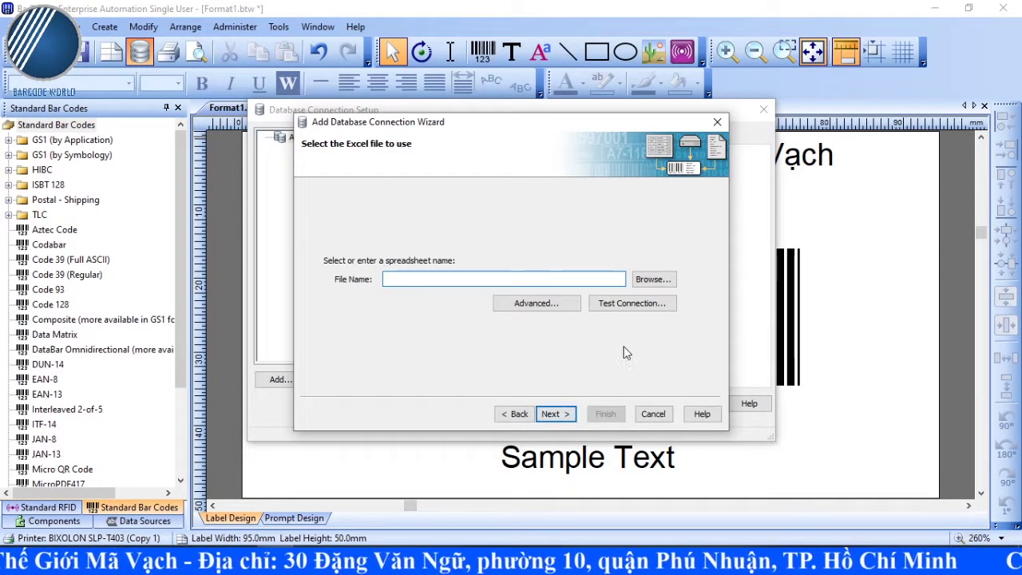
pyautogui.click(653, 281)
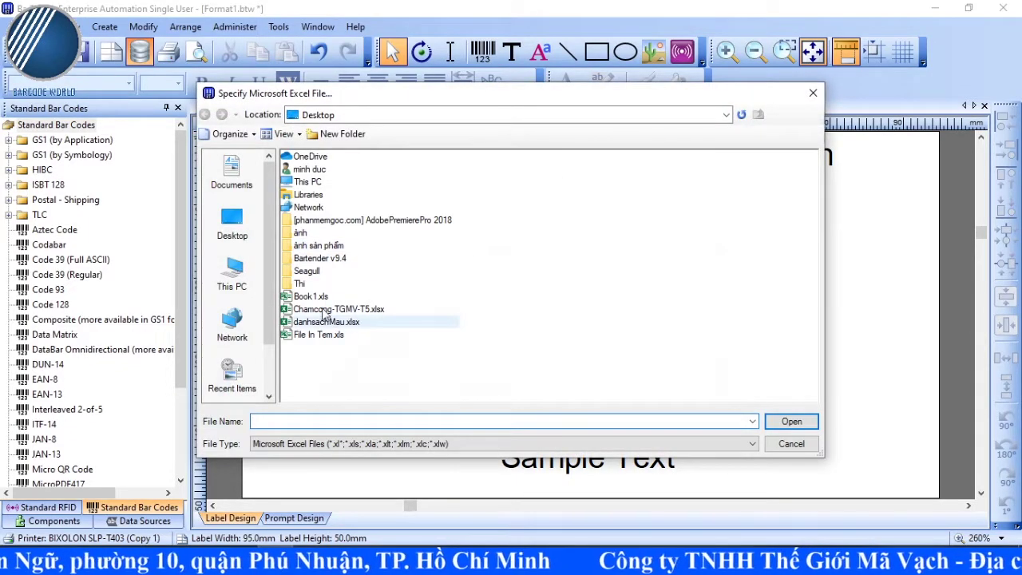
pyautogui.doubleClick(320, 334)
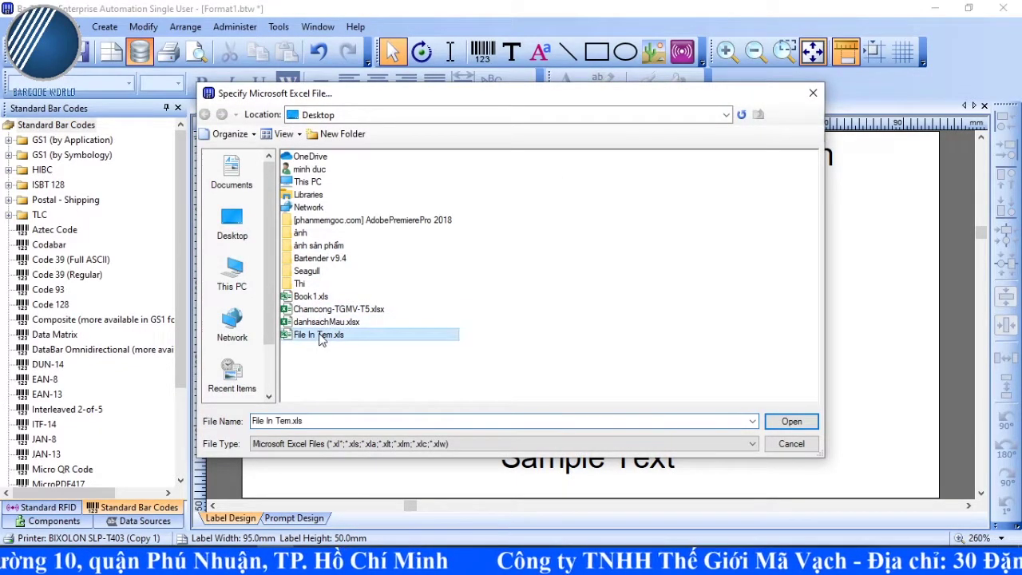
# - Finish the database connection with the table Sheet1$ and accept the connection setup
pyautogui.click(554, 413)
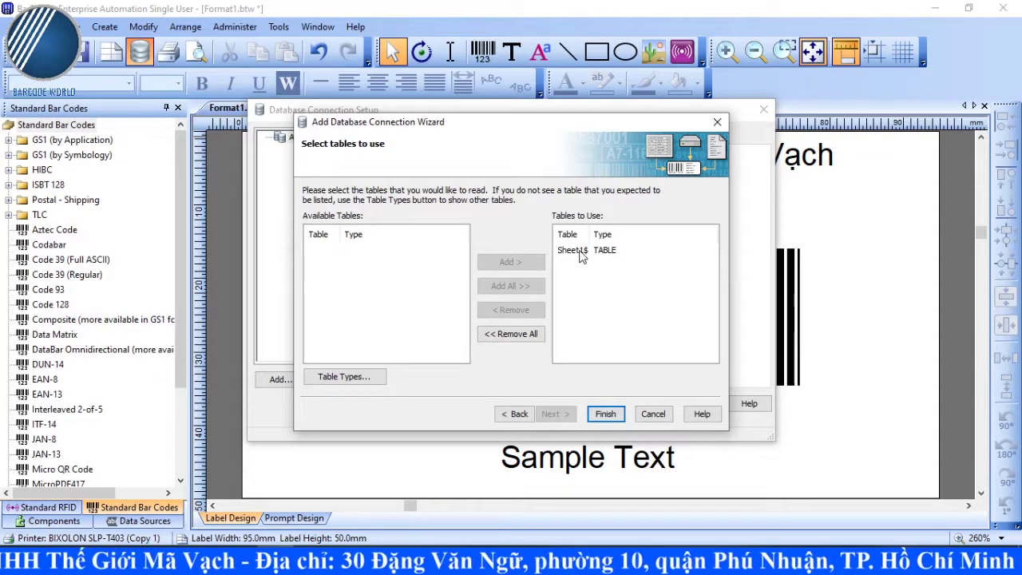
pyautogui.click(605, 414)
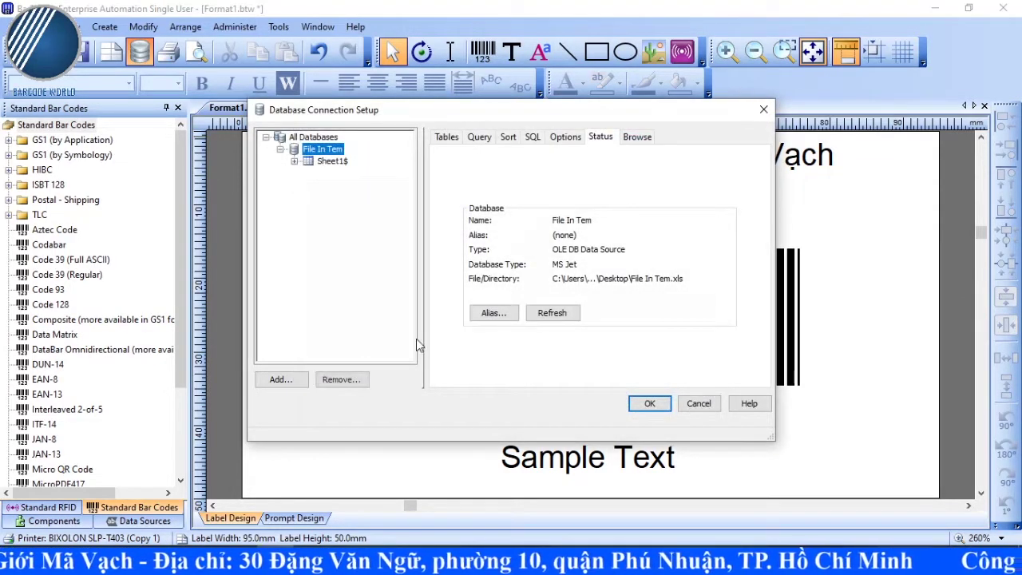
pyautogui.click(650, 403)
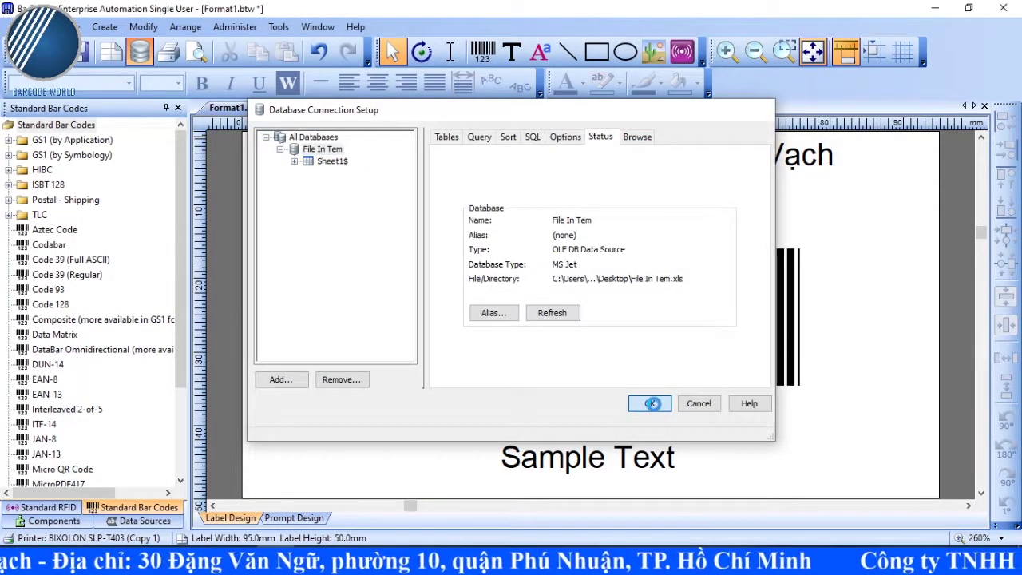